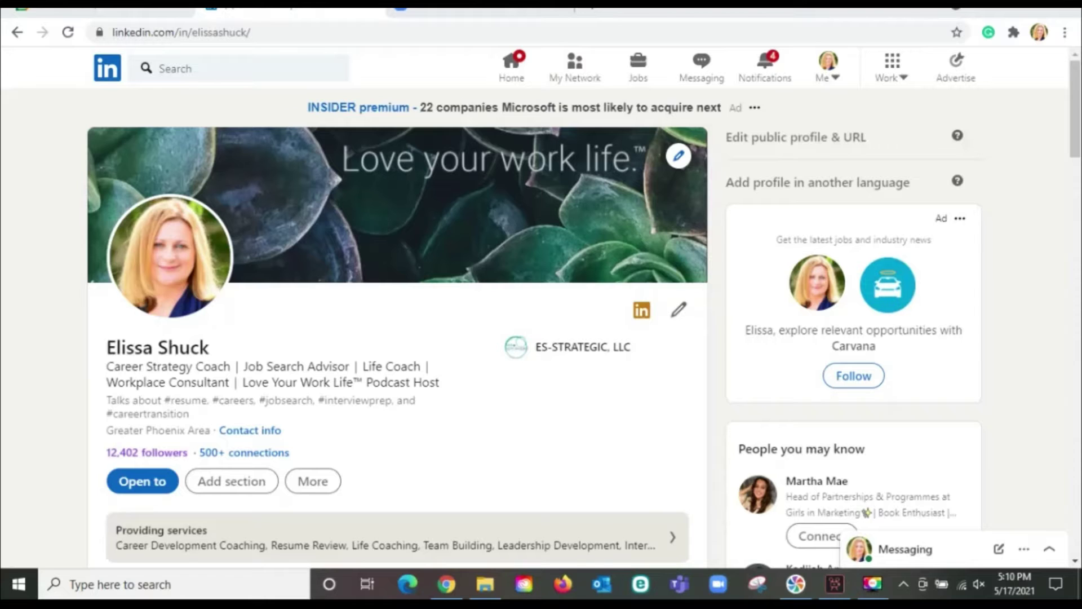
Step: Search LinkedIn for 'vp marketing and entertainment industry and music' and switch to people results
left_click(243, 69)
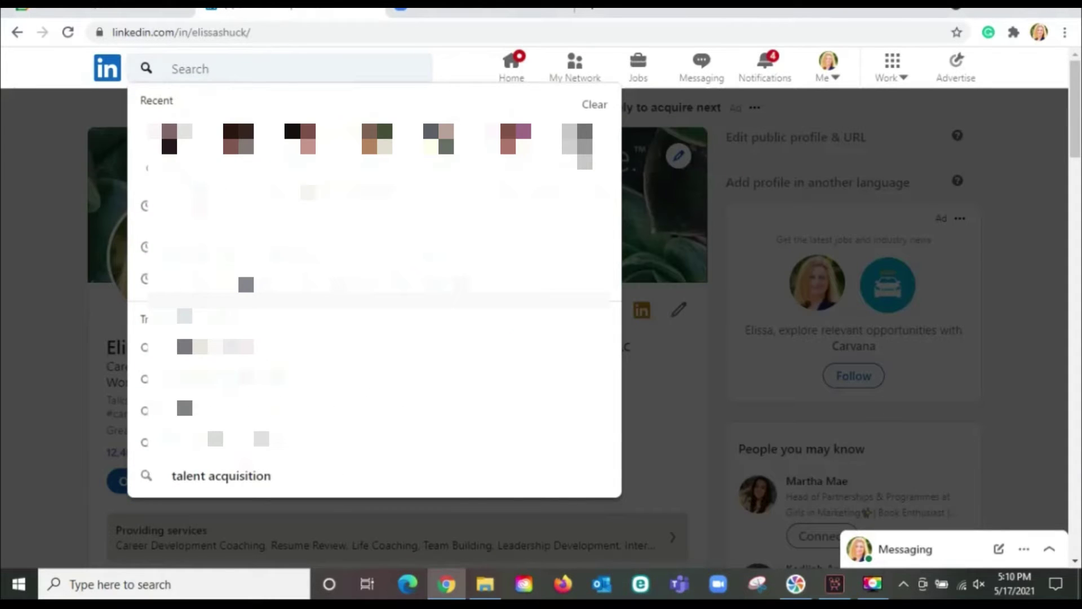
type("vp marketing")
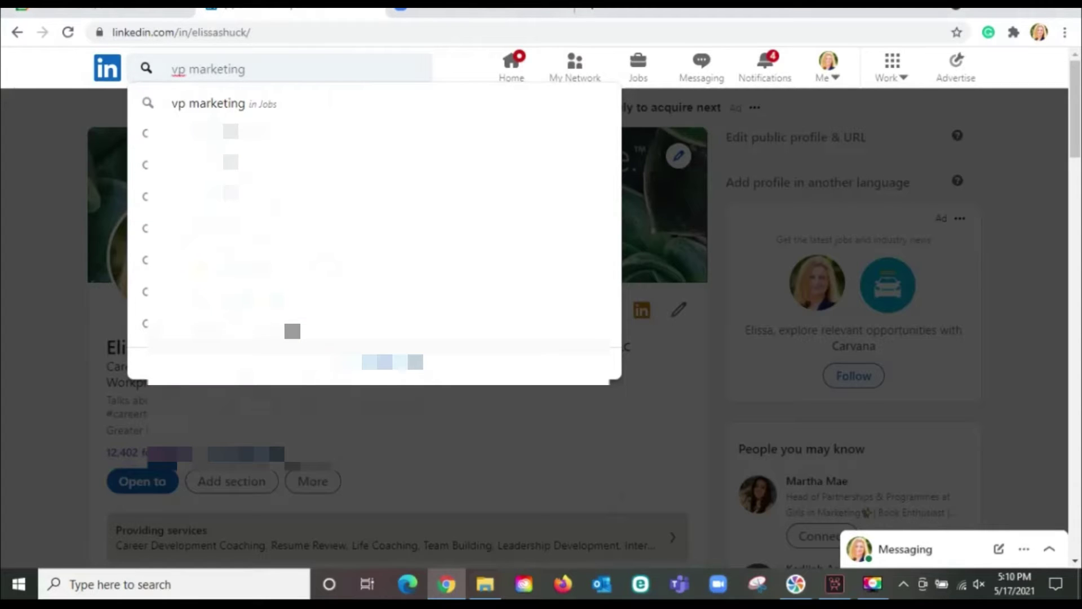
type(" and enter")
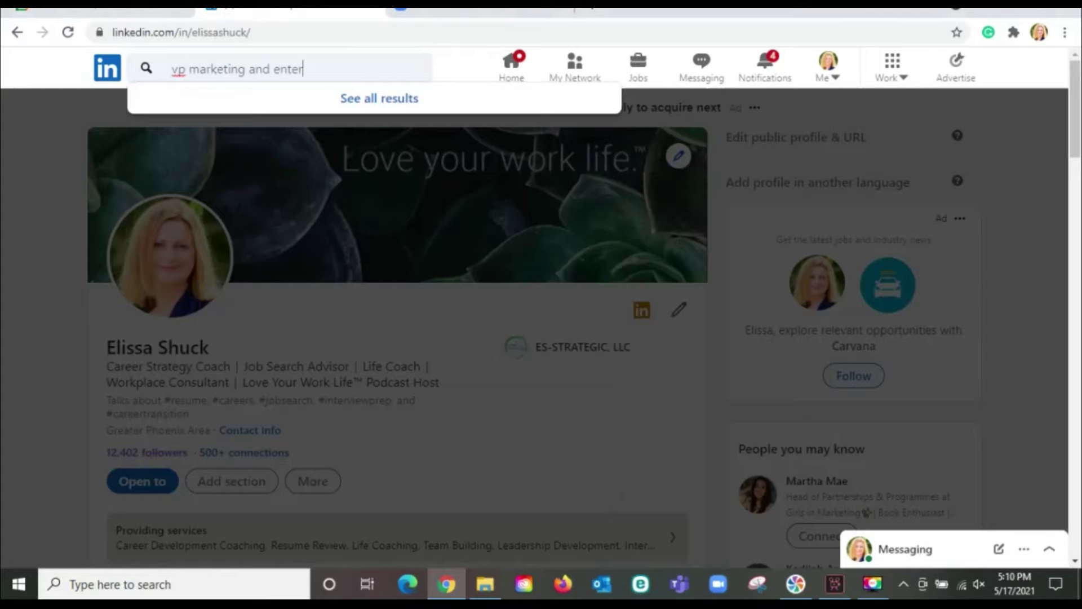
type("mainment and")
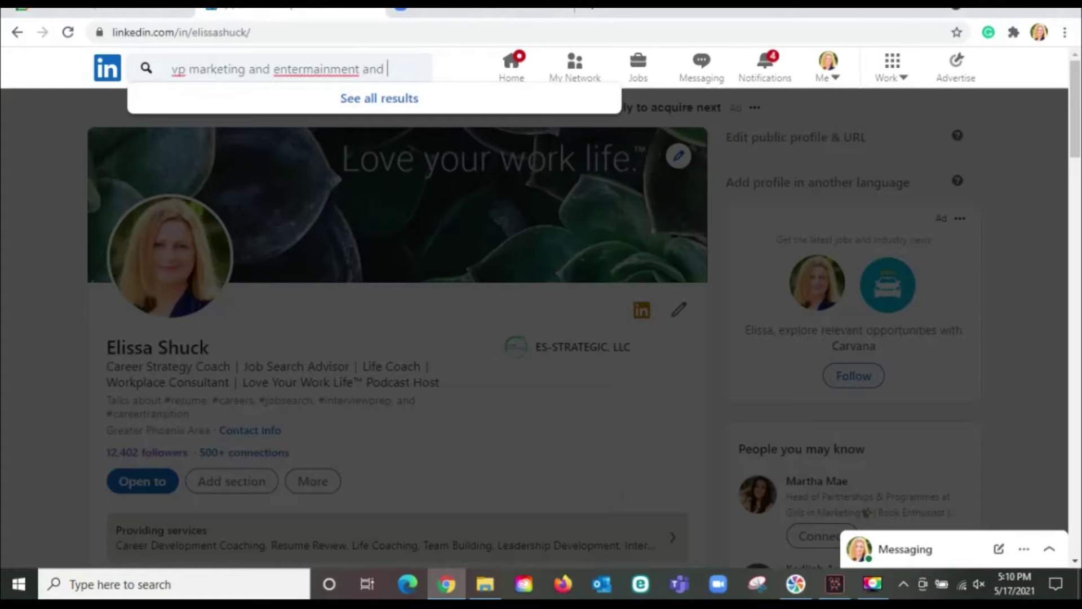
key("BackSpace")
key("BackSpace")
key("BackSpace")
key("BackSpace")
key("BackSpace")
key("BackSpace")
key("BackSpace")
key("BackSpace")
key("BackSpace")
key("BackSpace")
key("BackSpace")
key("BackSpace")
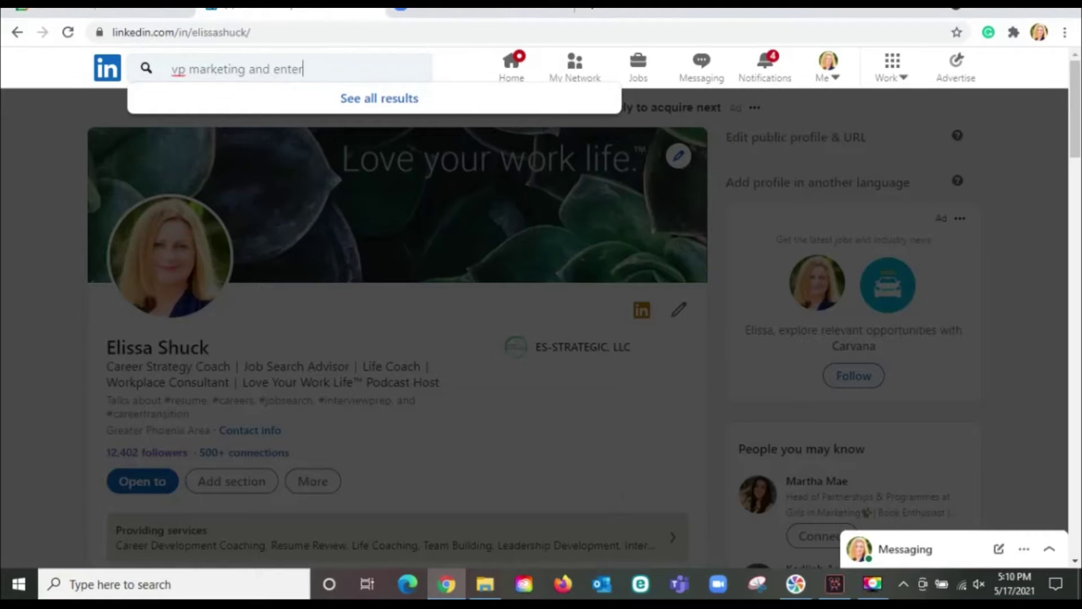
type("tainment industry")
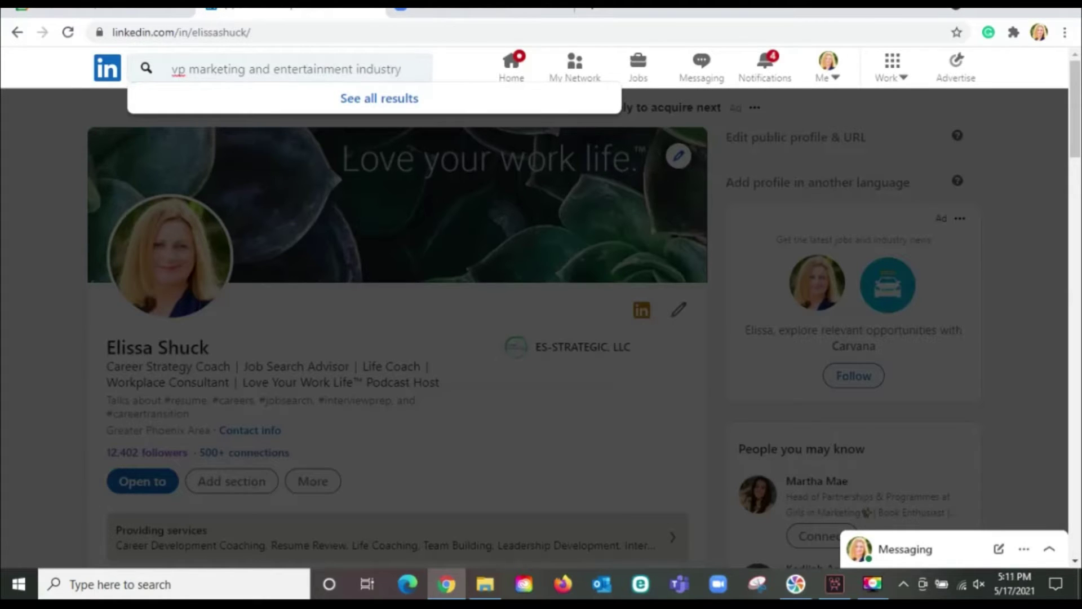
type(" and music")
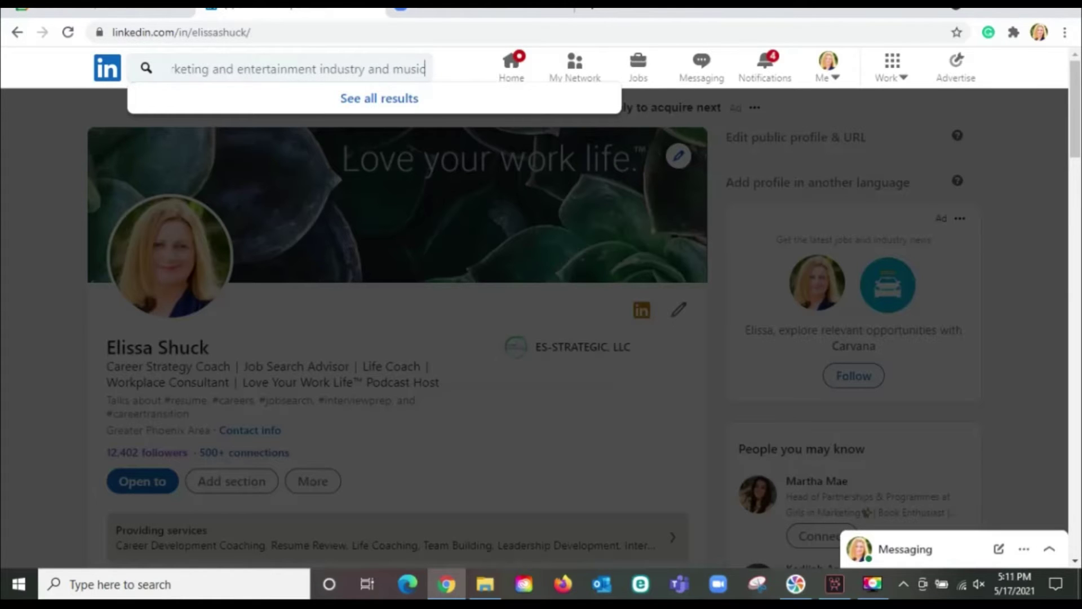
key("Return")
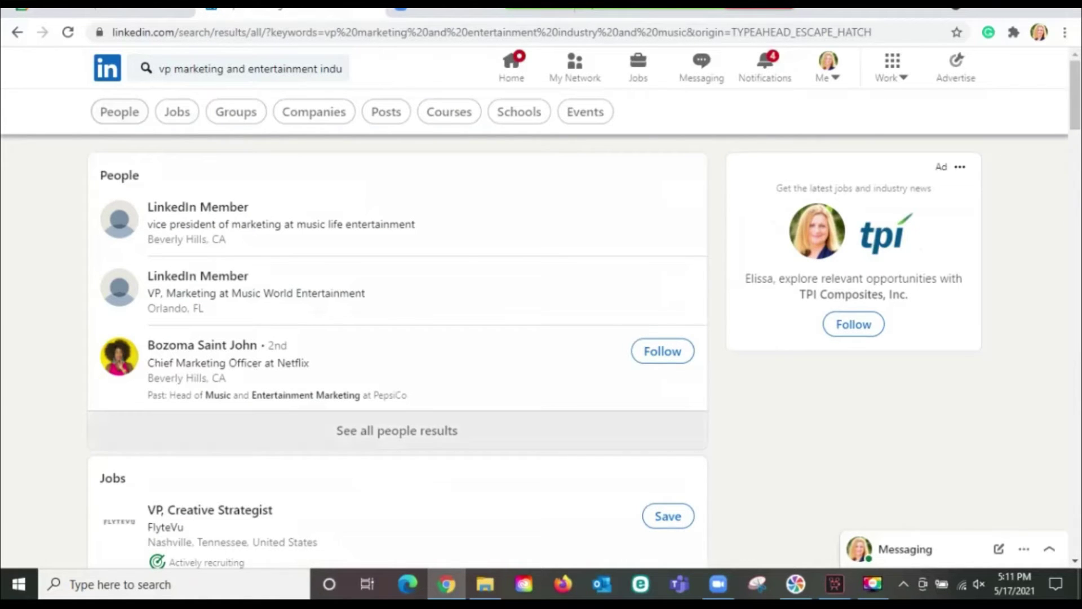
left_click(397, 430)
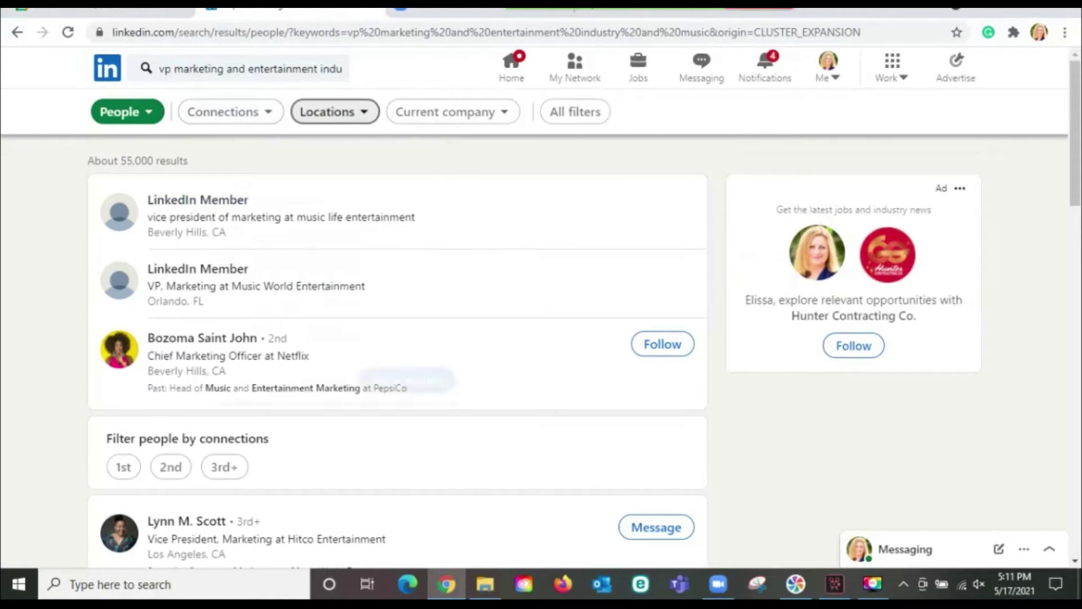
Step: Bring up the location filter choices for the people results
left_click(327, 112)
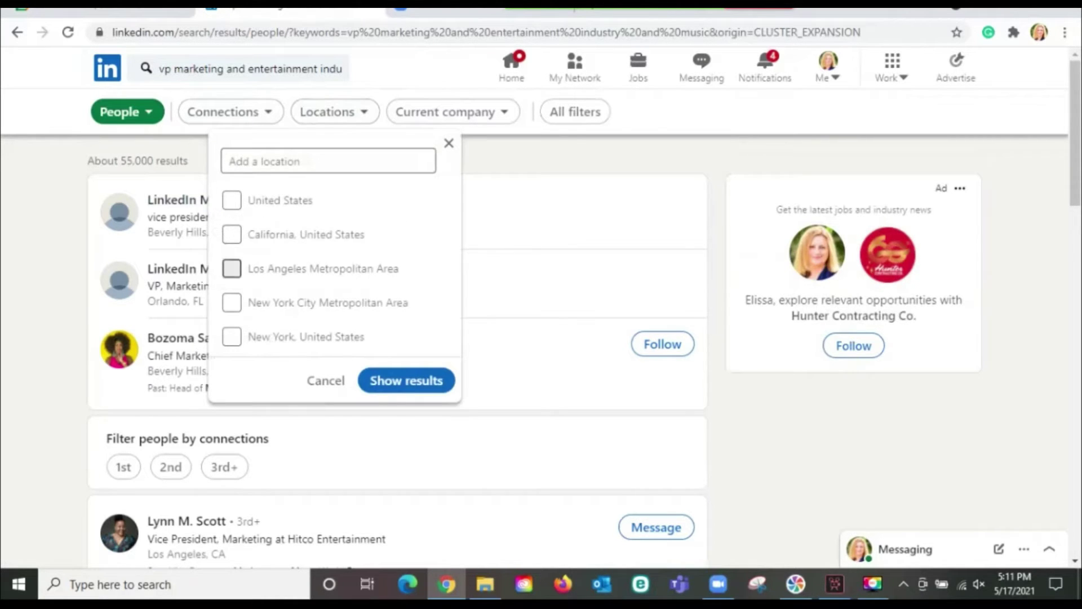
Step: Filter people to Los Angeles Metropolitan Area and California, United States, about 13,000 matches
left_click(231, 269)
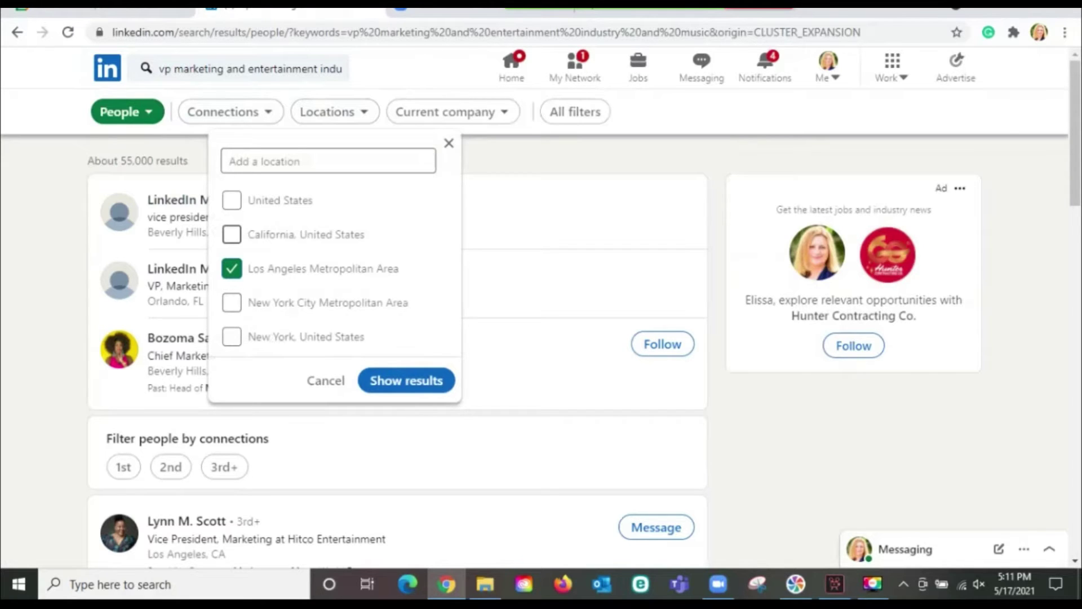
left_click(232, 234)
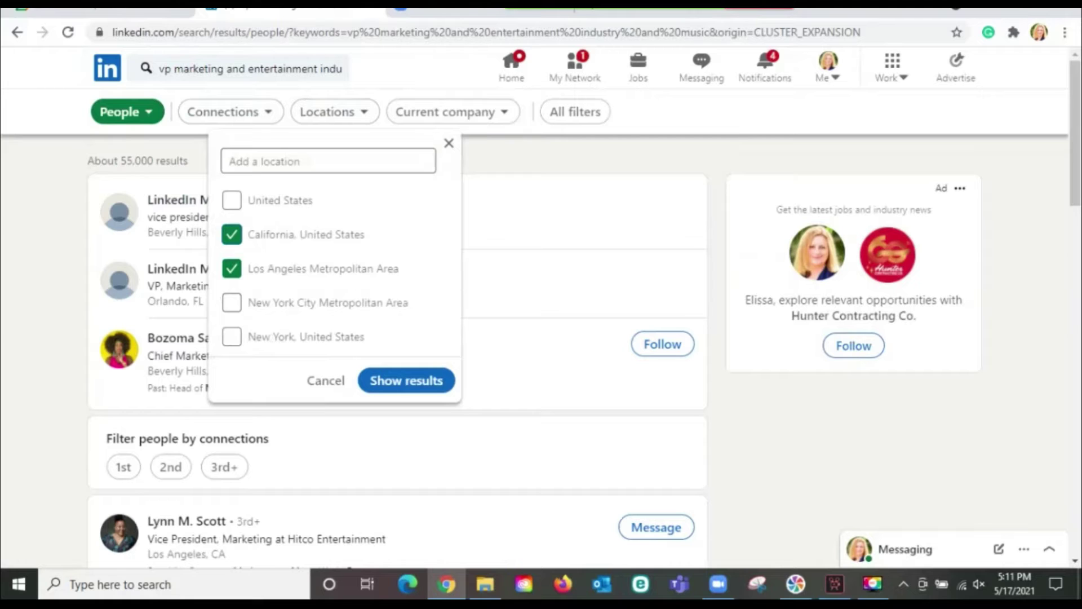
left_click(406, 380)
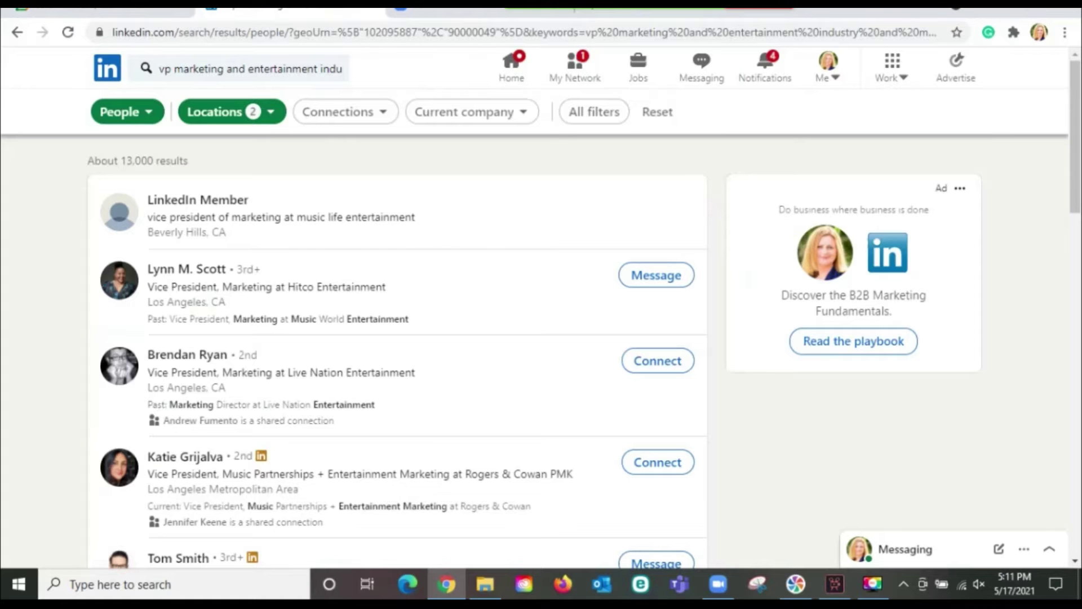
Step: Look through the location-filtered results, then bring up the All filters panel
scroll(397, 349, "down", 5)
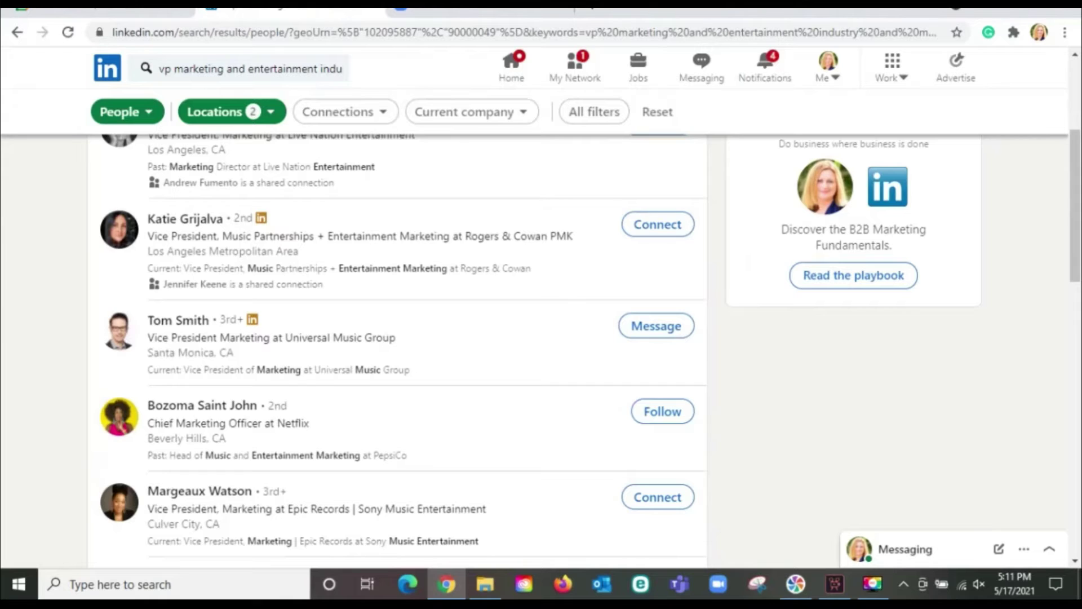
scroll(397, 349, "up", 5)
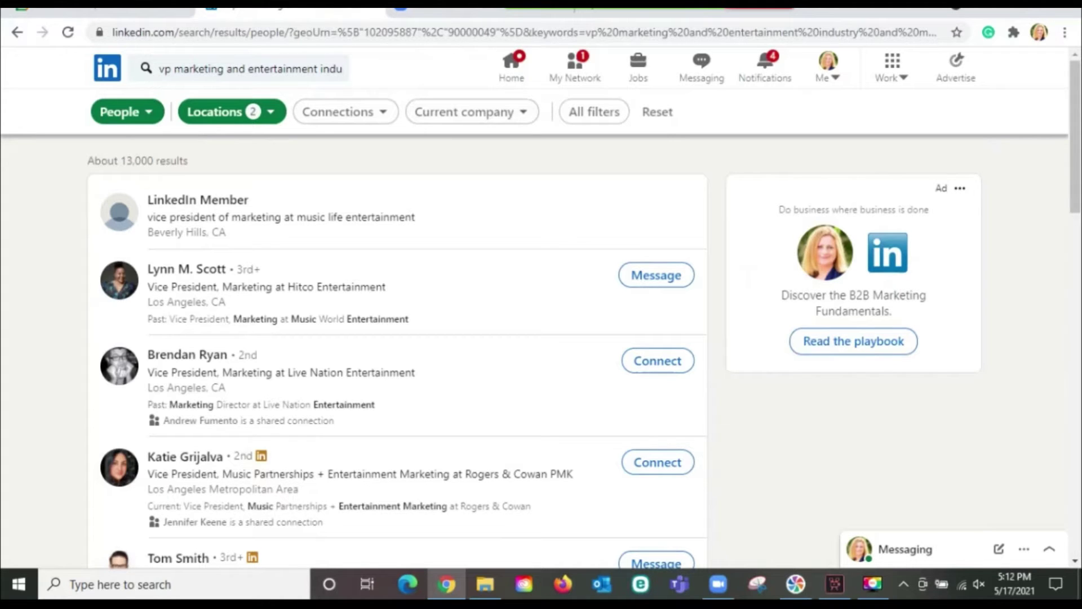
left_click(594, 112)
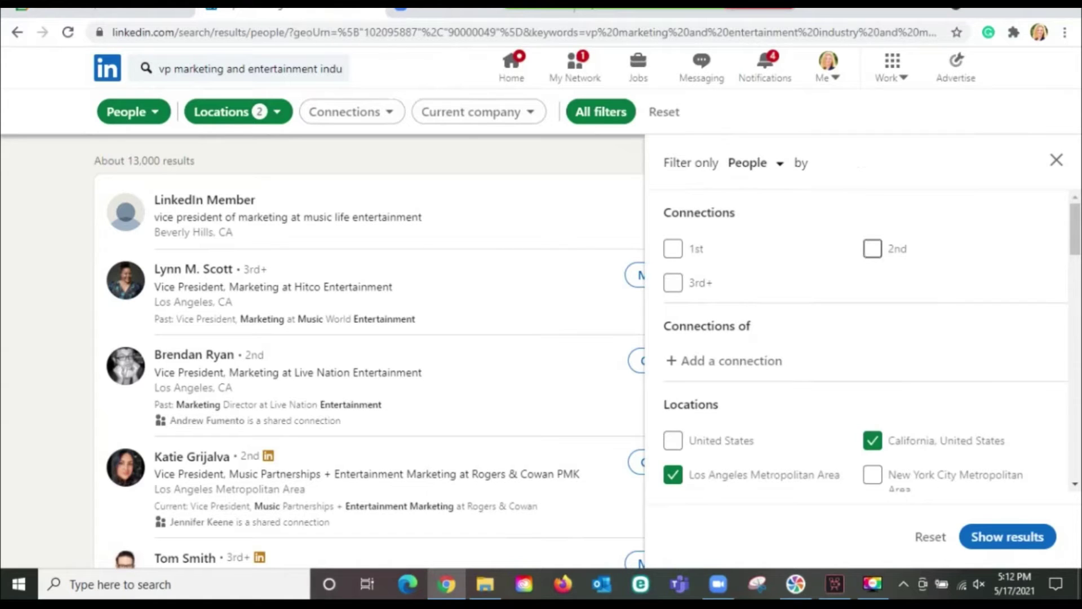
Step: Restrict the results to 2nd-degree connections
left_click(873, 248)
scroll(866, 338, "down", 2)
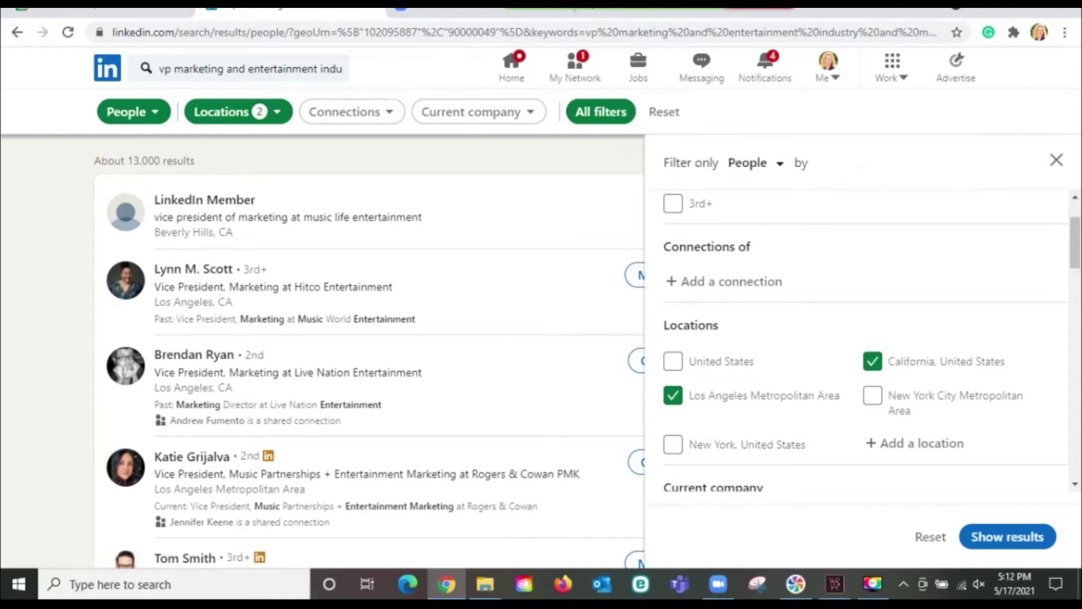
scroll(866, 338, "down", 5)
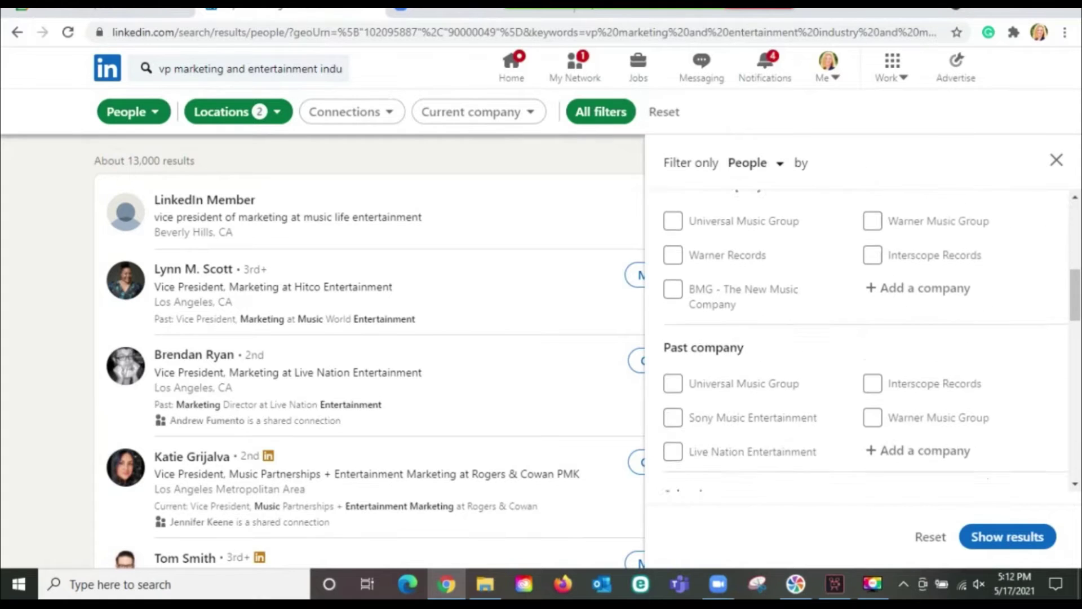
scroll(865, 338, "down", 1)
scroll(865, 338, "up", 2)
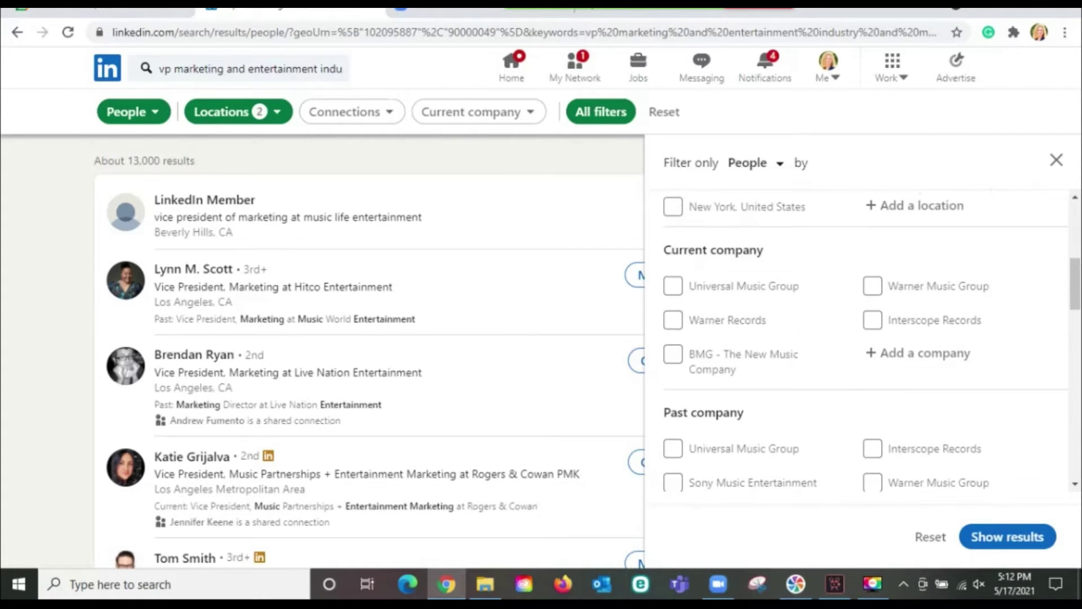
scroll(866, 338, "down", 8)
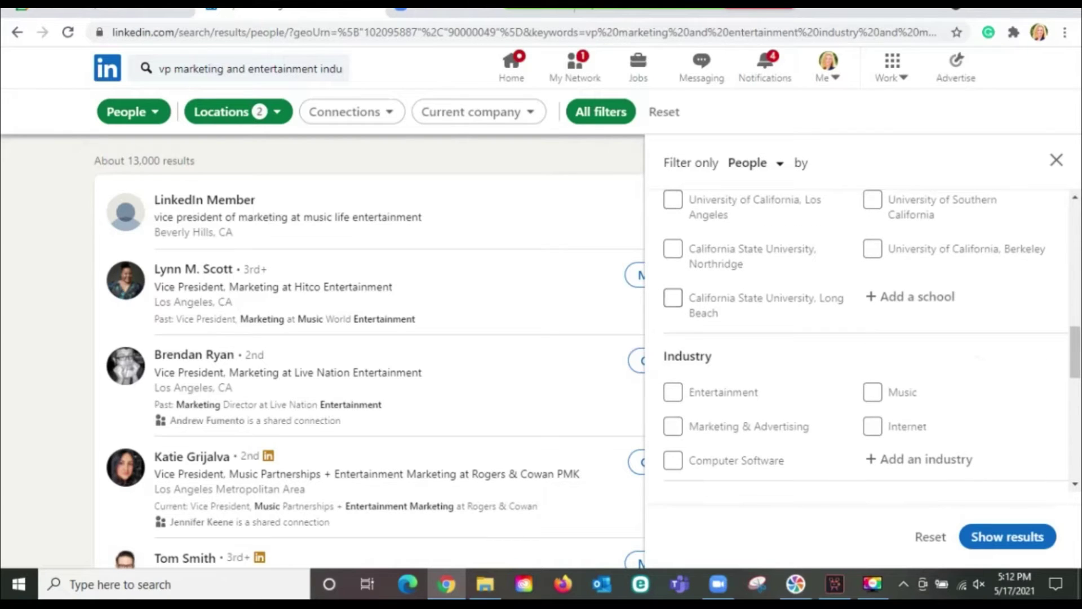
scroll(865, 338, "down", 3)
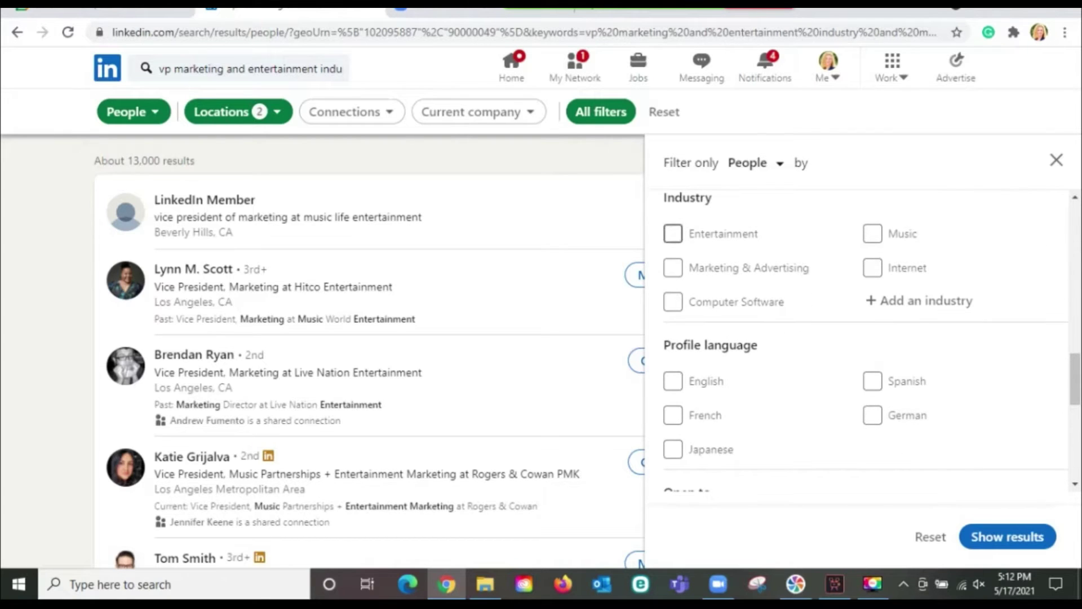
Step: Add Entertainment, Music and Marketing & Advertising industry filters and apply, leaving about 1,500
left_click(673, 233)
left_click(872, 233)
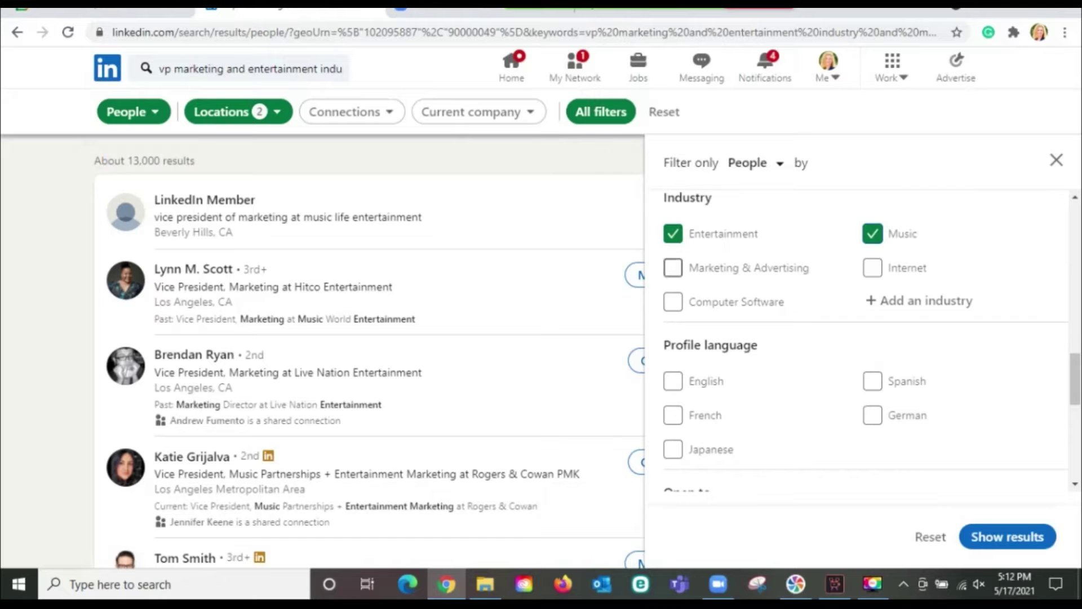
left_click(672, 268)
scroll(866, 338, "down", 3)
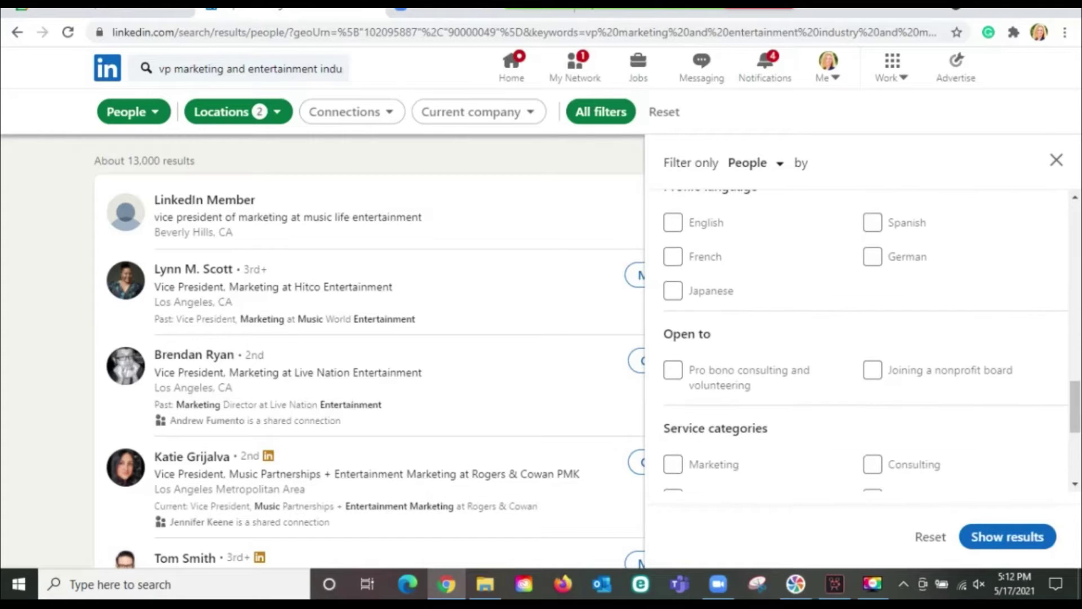
scroll(857, 338, "down", 5)
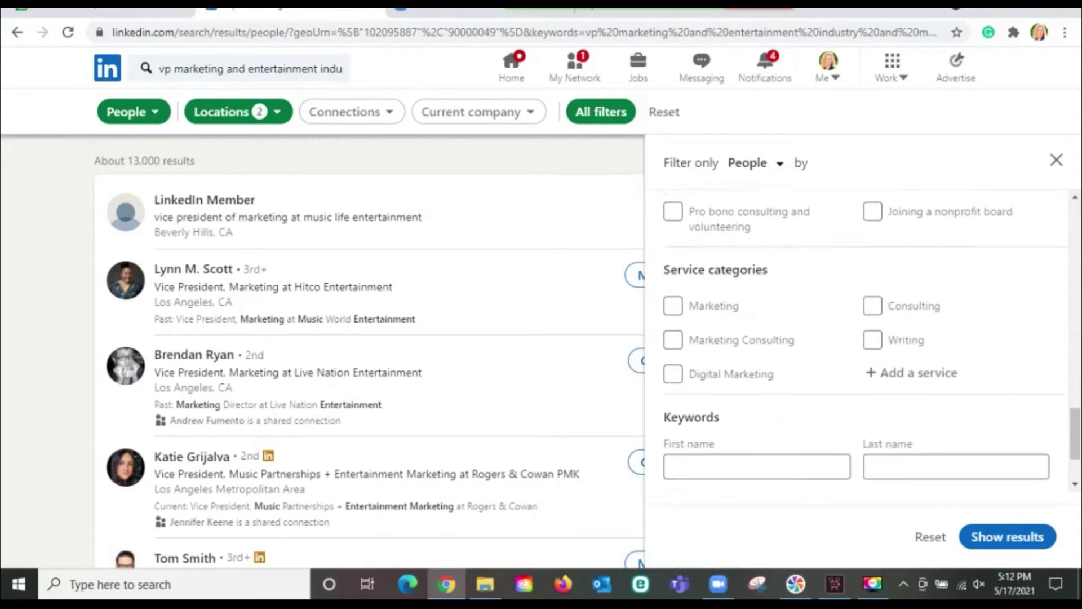
scroll(865, 338, "down", 1)
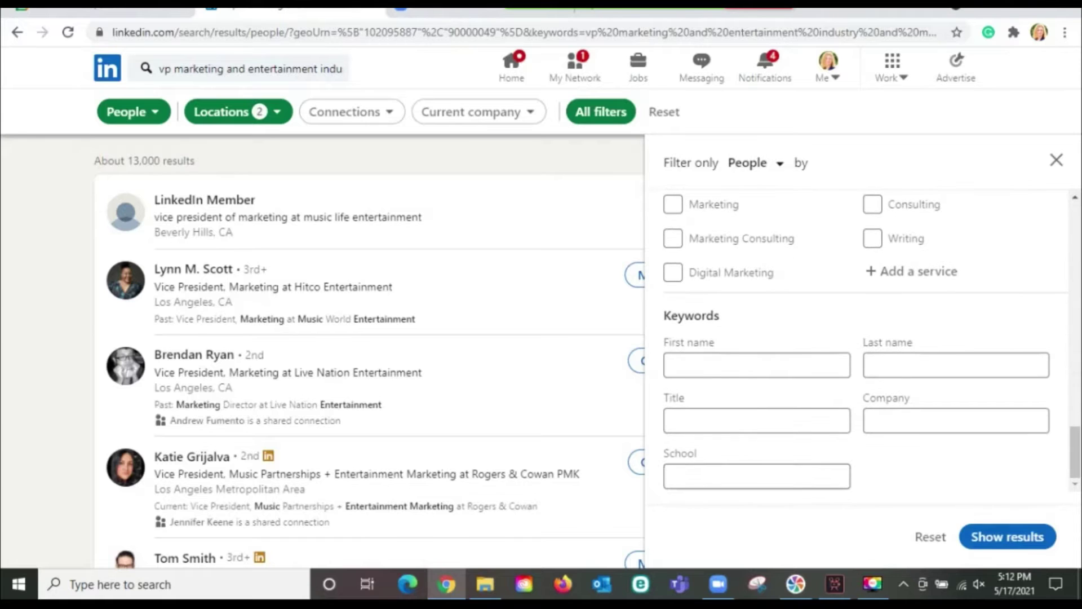
left_click(1007, 537)
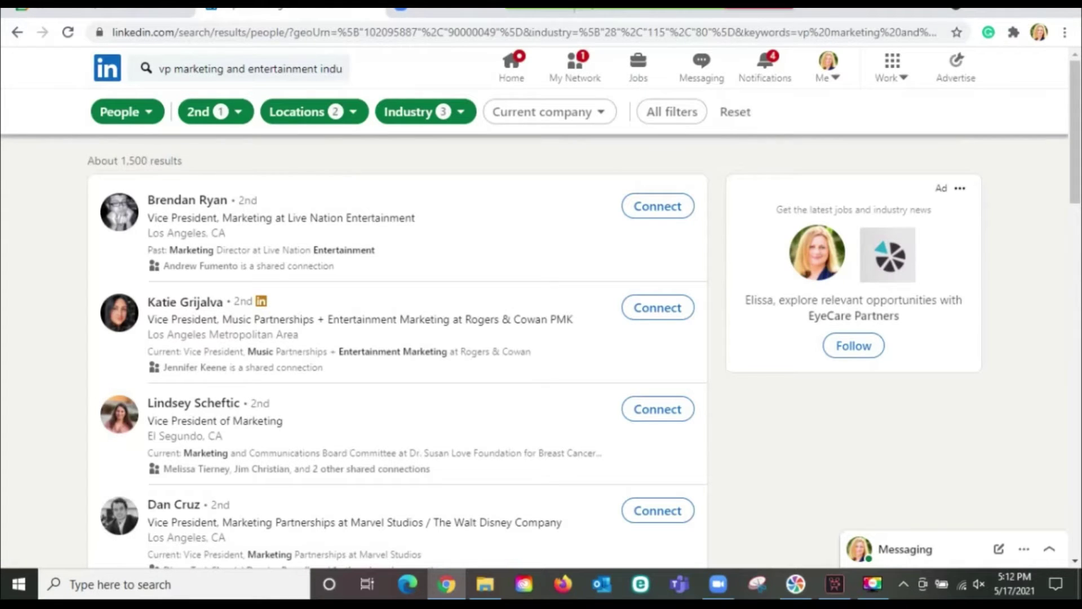
Step: Put the cursor back in the search bar to edit the query
left_click(248, 69)
Step: Replace 'vp marketing' with 'recruiter' to search 'recruiter and entertainment industry and music'
key("BackSpace")
key("BackSpace")
key("BackSpace")
key("BackSpace")
key("BackSpace")
key("BackSpace")
key("BackSpace")
key("BackSpace")
key("BackSpace")
key("BackSpace")
key("BackSpace")
key("BackSpace")
key("BackSpace")
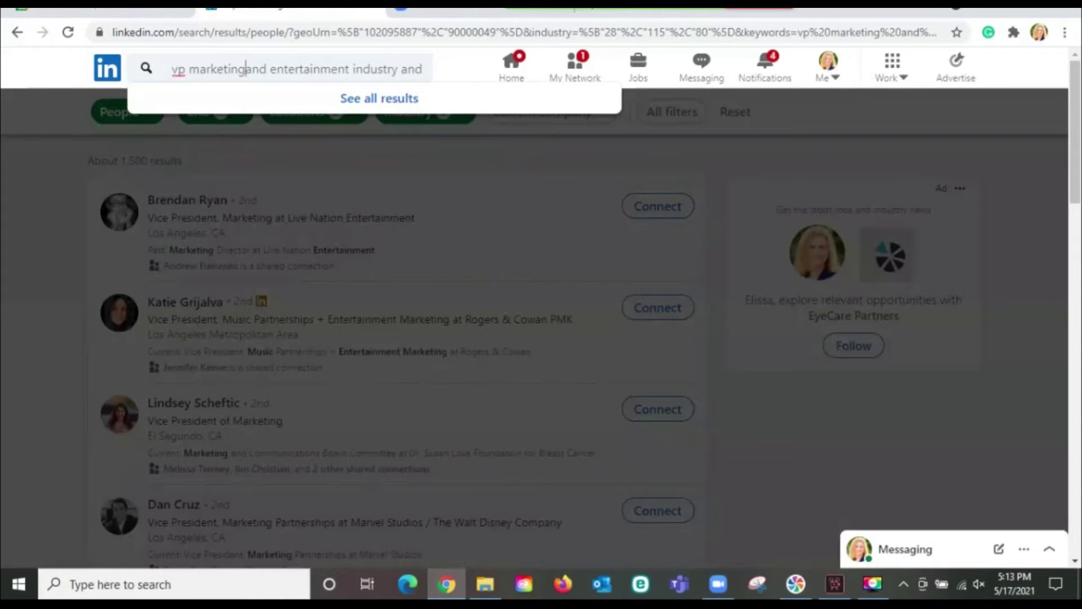
type("recruiter")
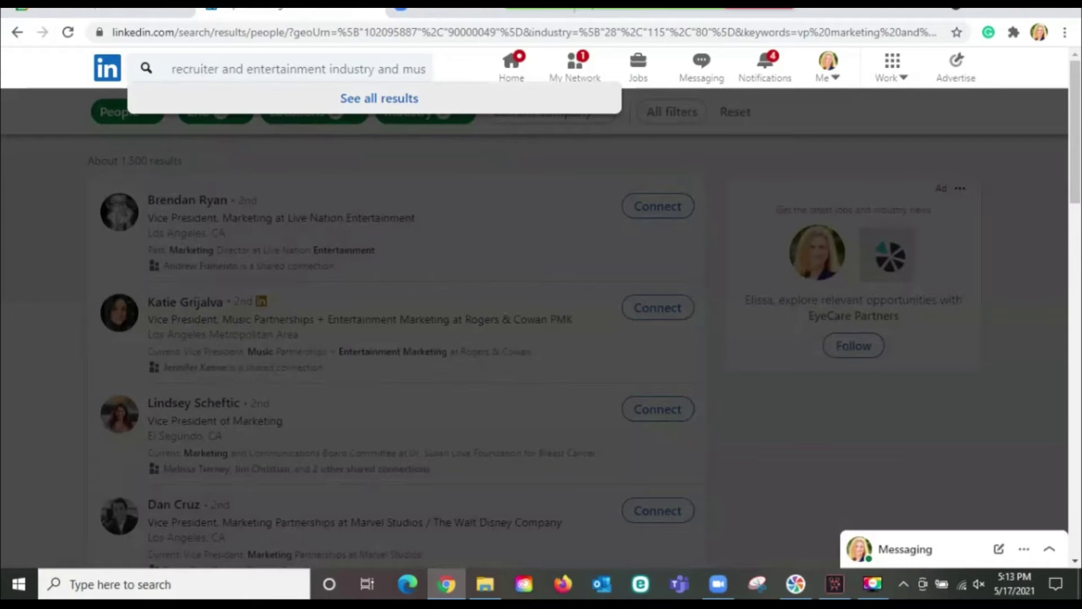
key("Return")
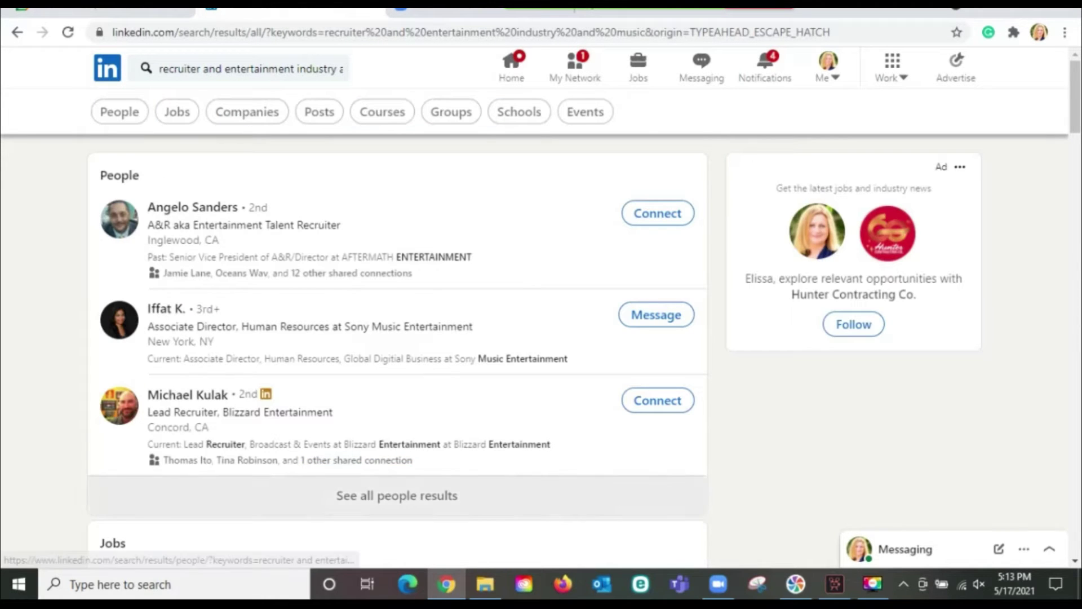
Step: Show only people who are 2nd-degree connections, cutting matches to about 1,200
left_click(120, 112)
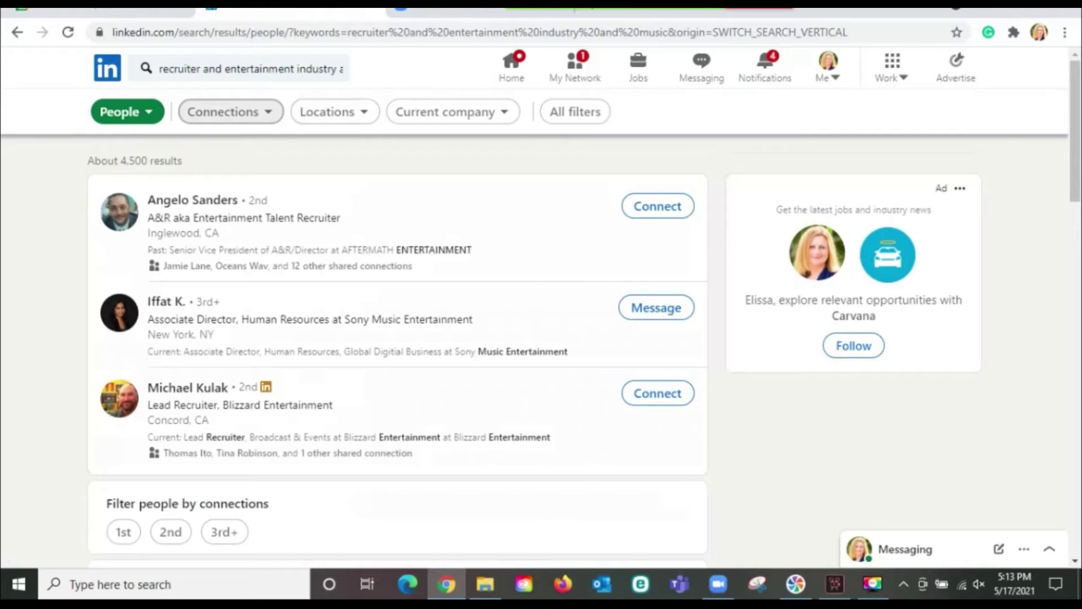
left_click(230, 111)
left_click(127, 190)
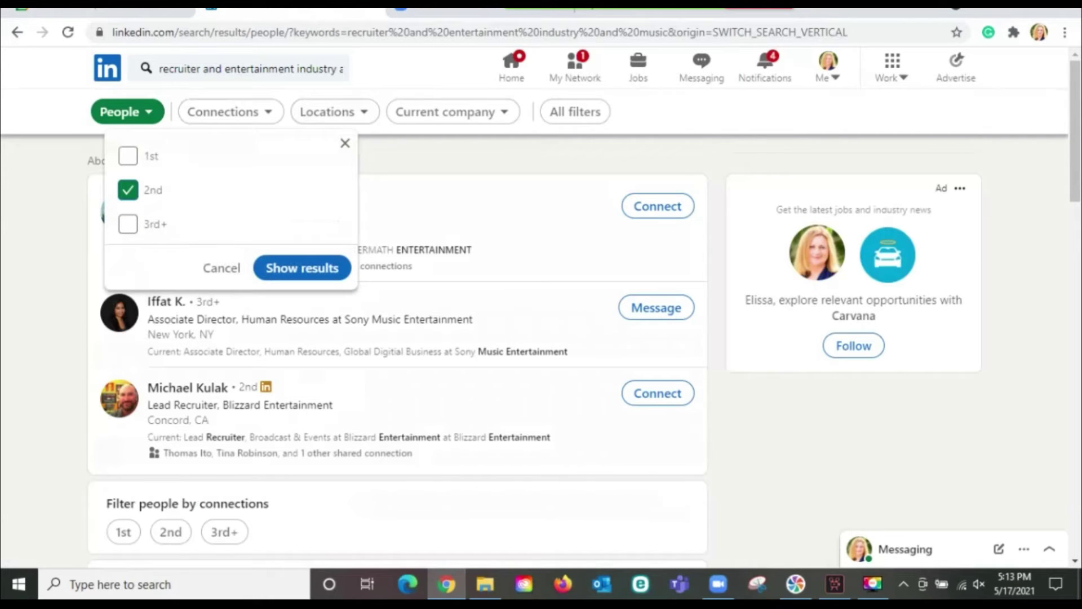
left_click(302, 267)
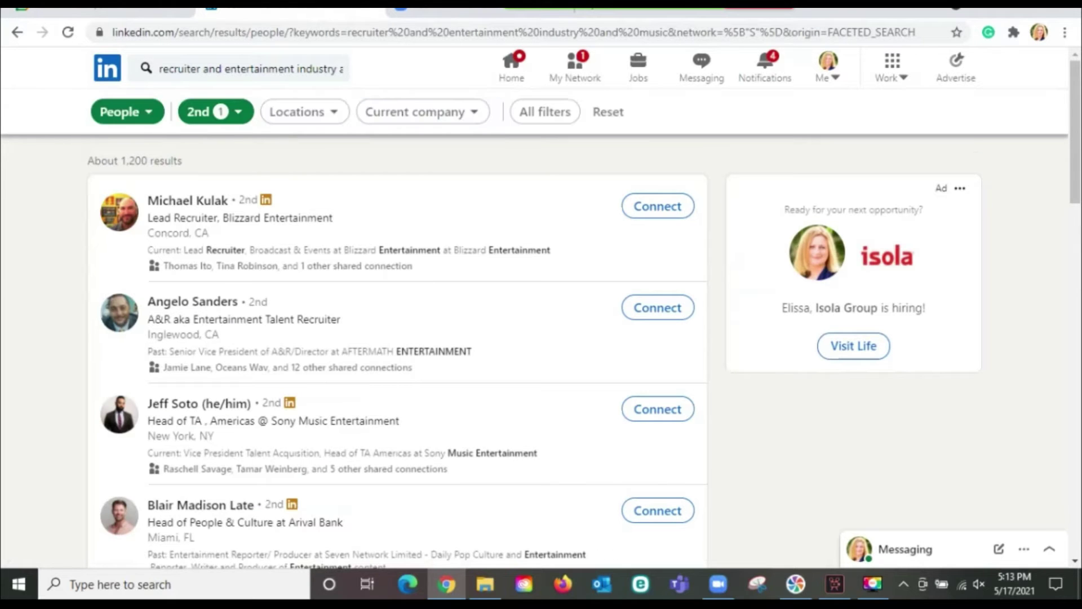
left_click(303, 111)
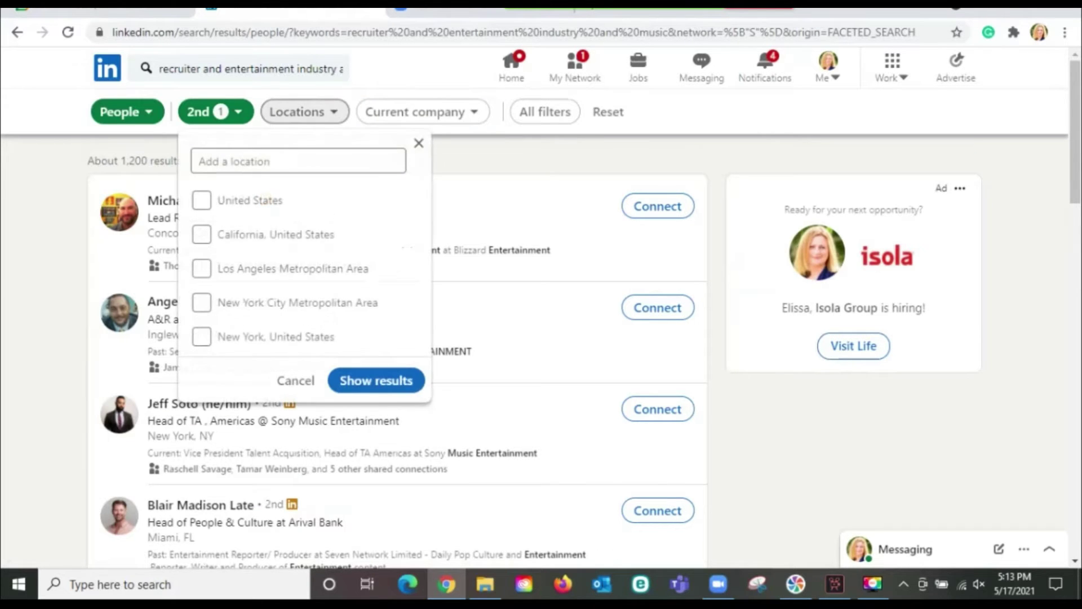
Step: Apply the Los Angeles Metropolitan Area location filter and browse the 204 recruiter results
left_click(201, 268)
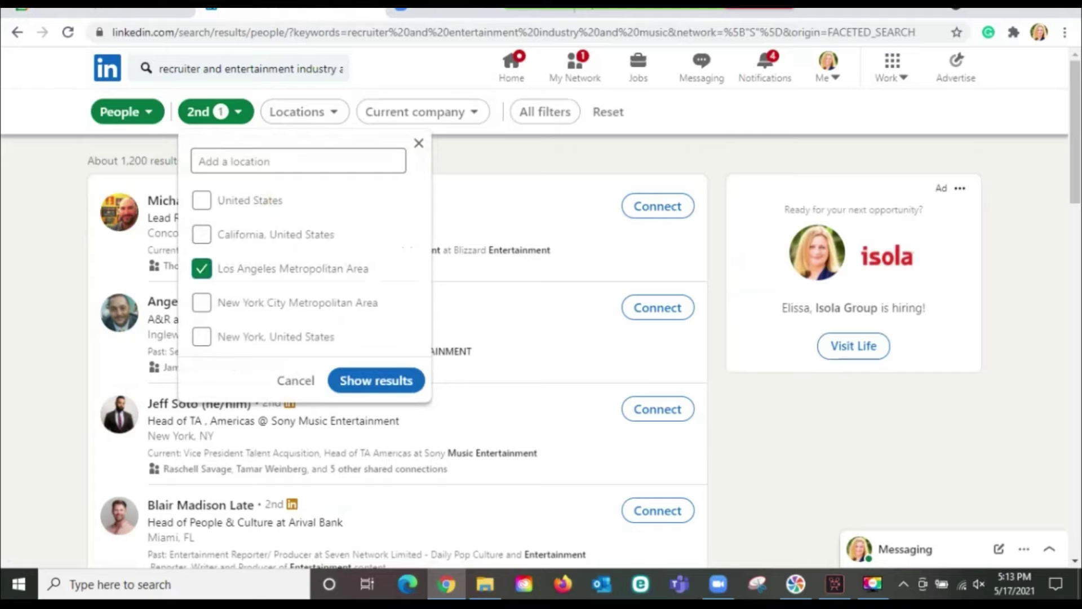
left_click(375, 380)
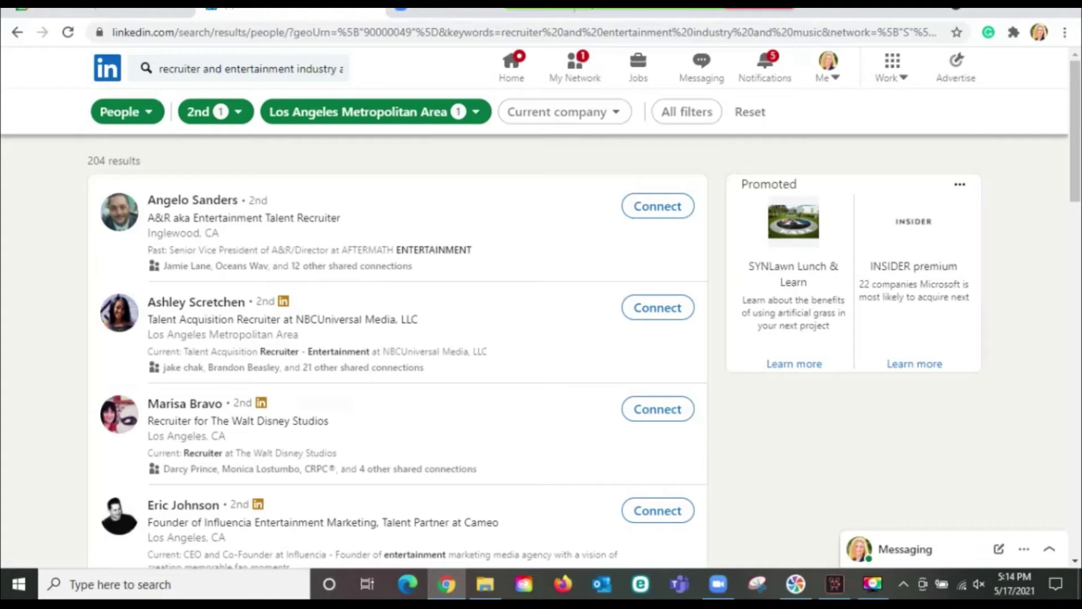
scroll(541, 338, "down", 3)
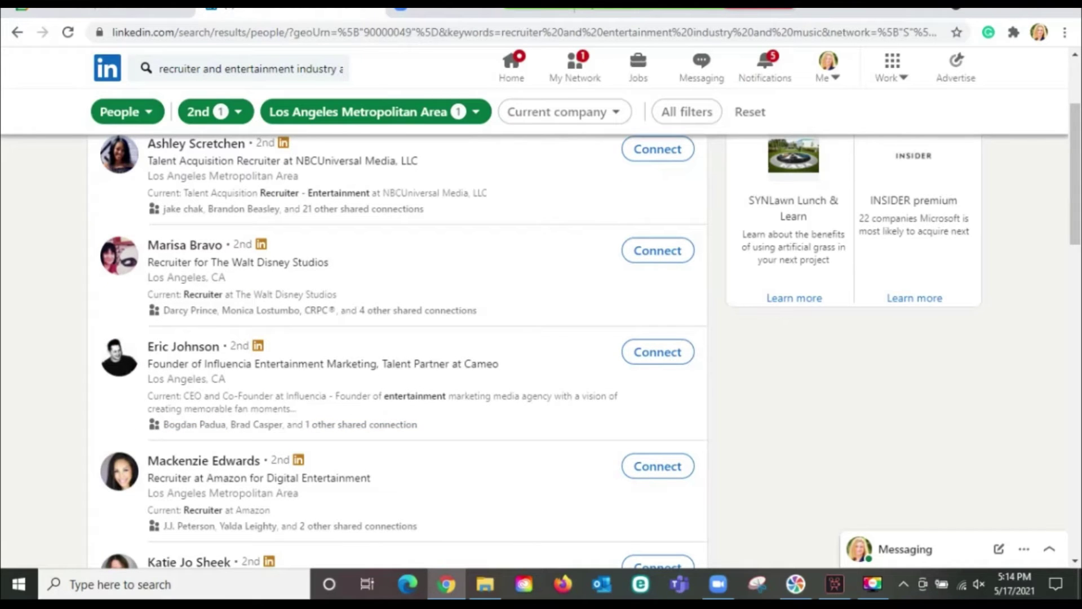
scroll(541, 338, "down", 3)
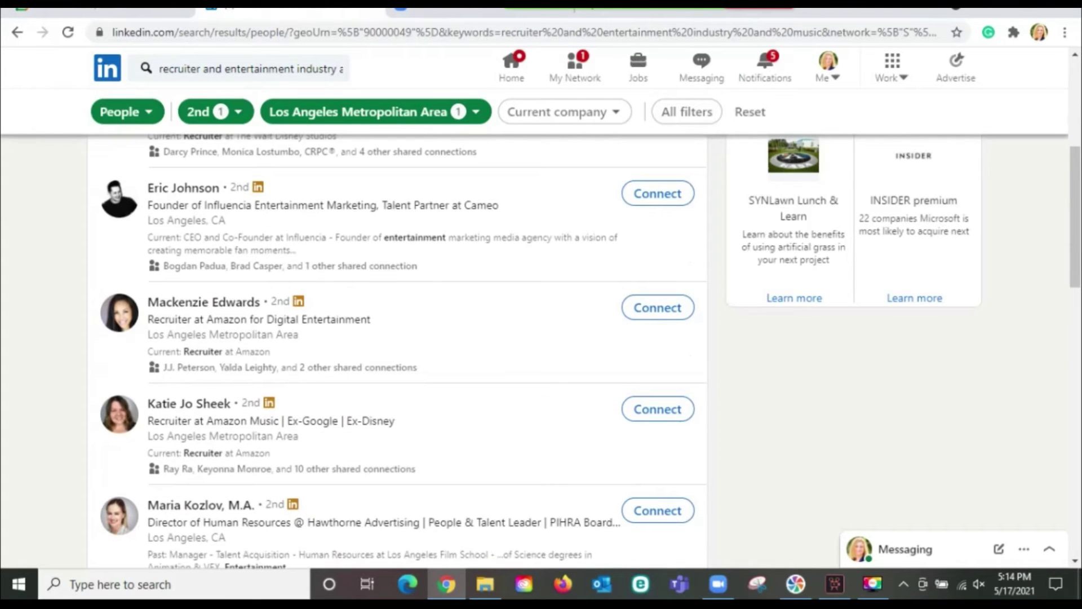
scroll(541, 338, "down", 3)
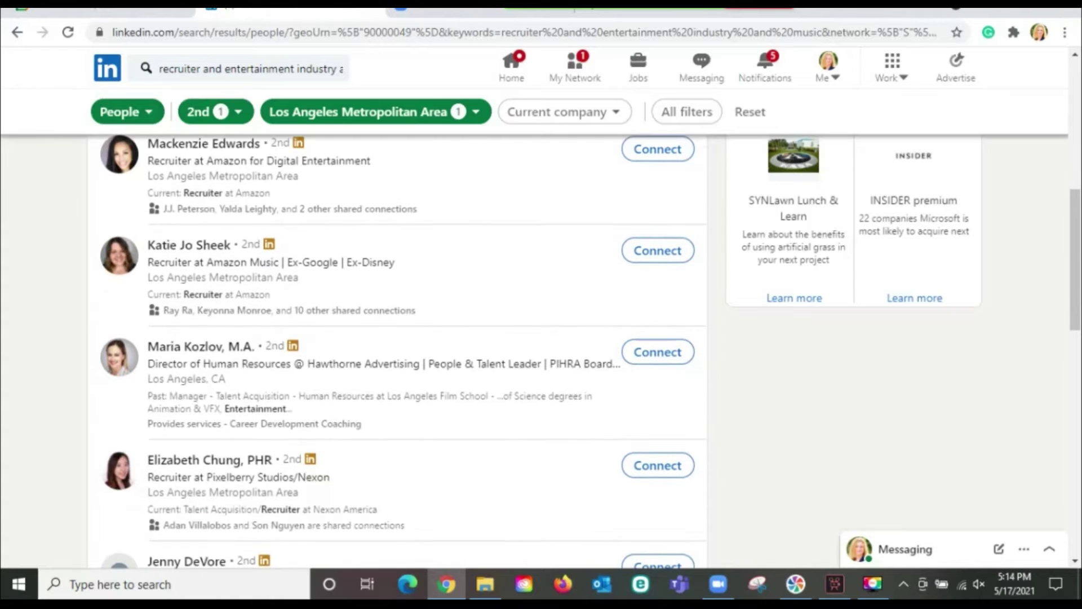
scroll(397, 350, "down", 2)
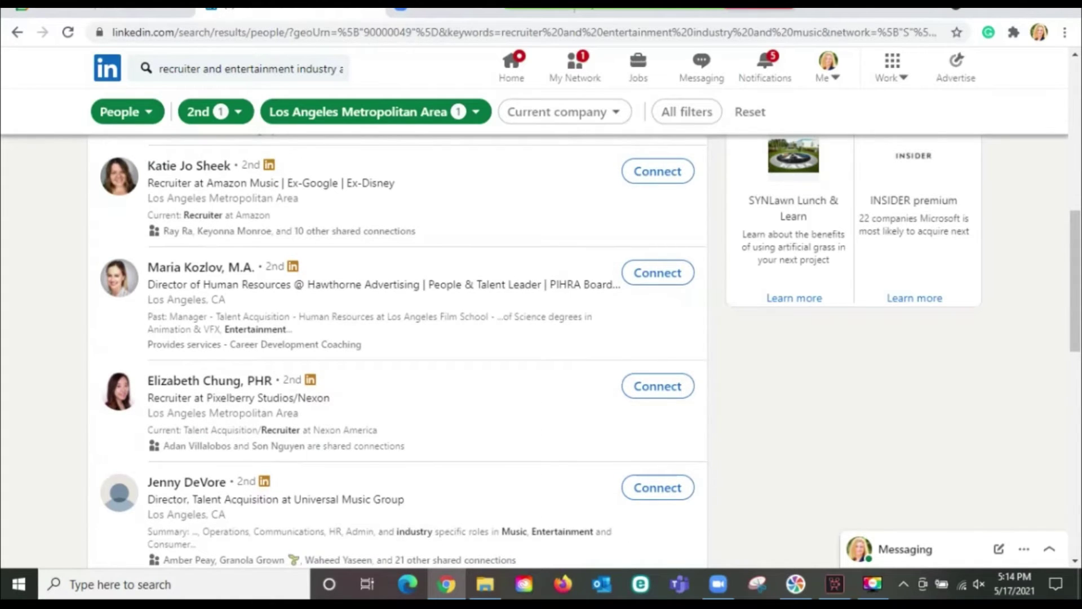
scroll(397, 350, "down", 2)
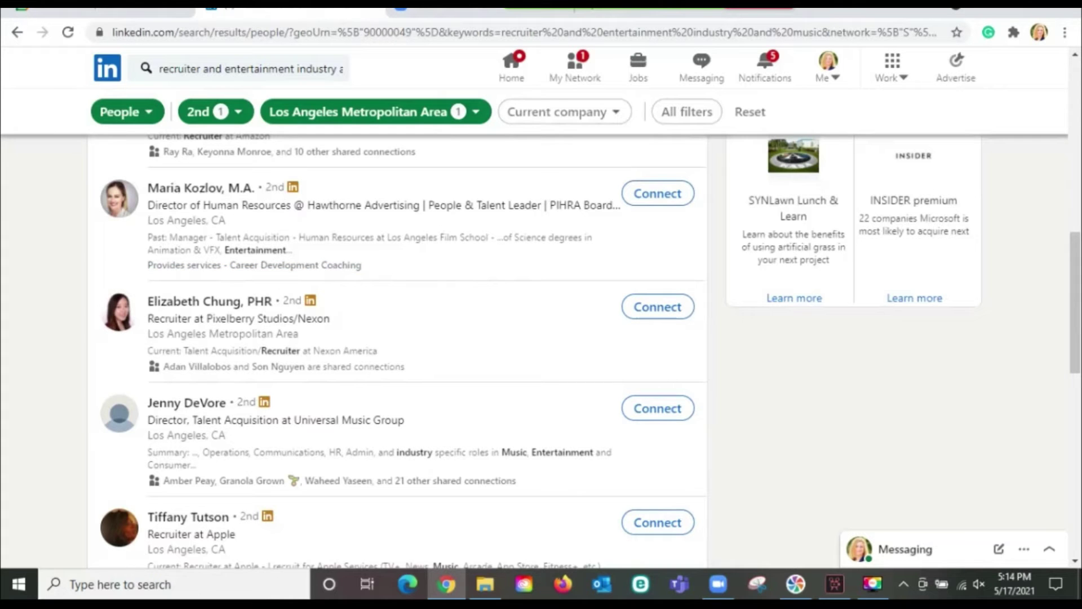
scroll(394, 350, "up", 10)
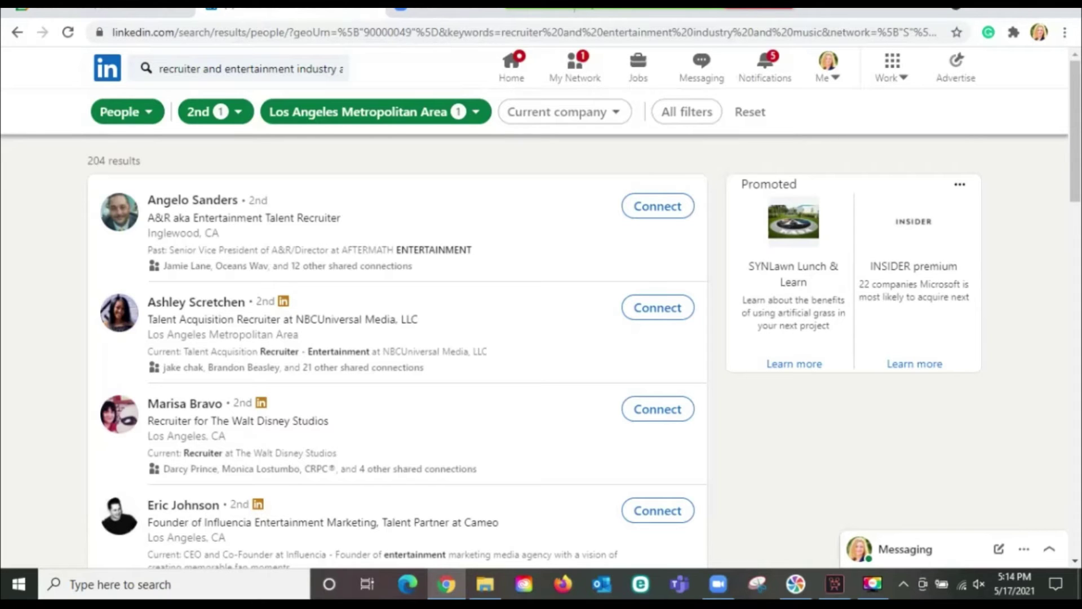
Step: Search 'marketing director and face-paced and start-up and comedy' with entertainment terms, 32 people
left_click(246, 68)
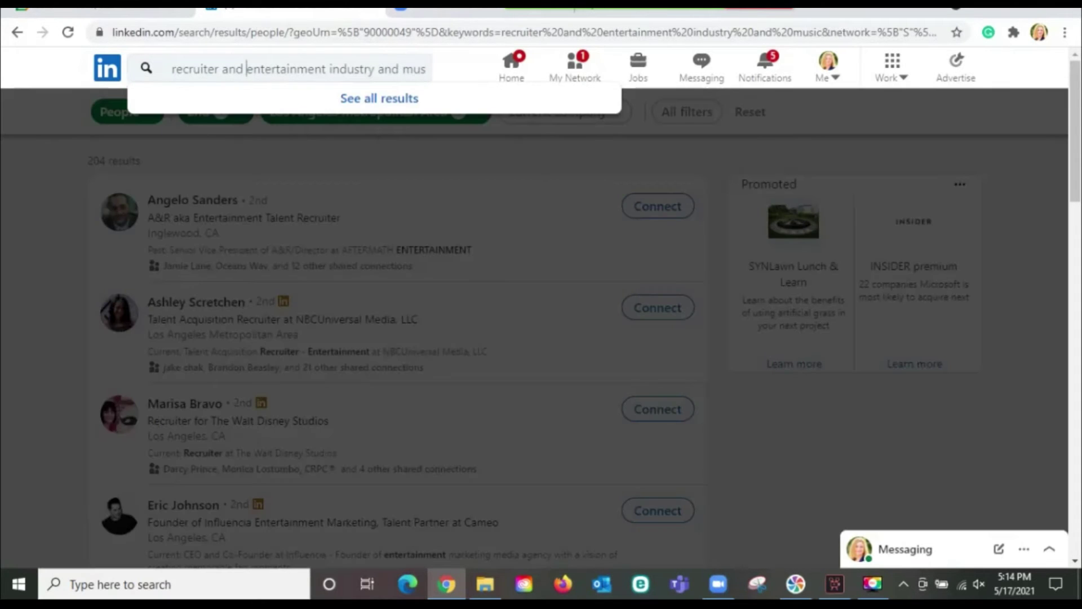
key("BackSpace")
key("BackSpace")
key("BackSpace")
key("BackSpace")
key("BackSpace")
key("BackSpace")
key("BackSpace")
key("BackSpace")
key("BackSpace")
key("BackSpace")
key("BackSpace")
key("BackSpace")
key("BackSpace")
key("BackSpace")
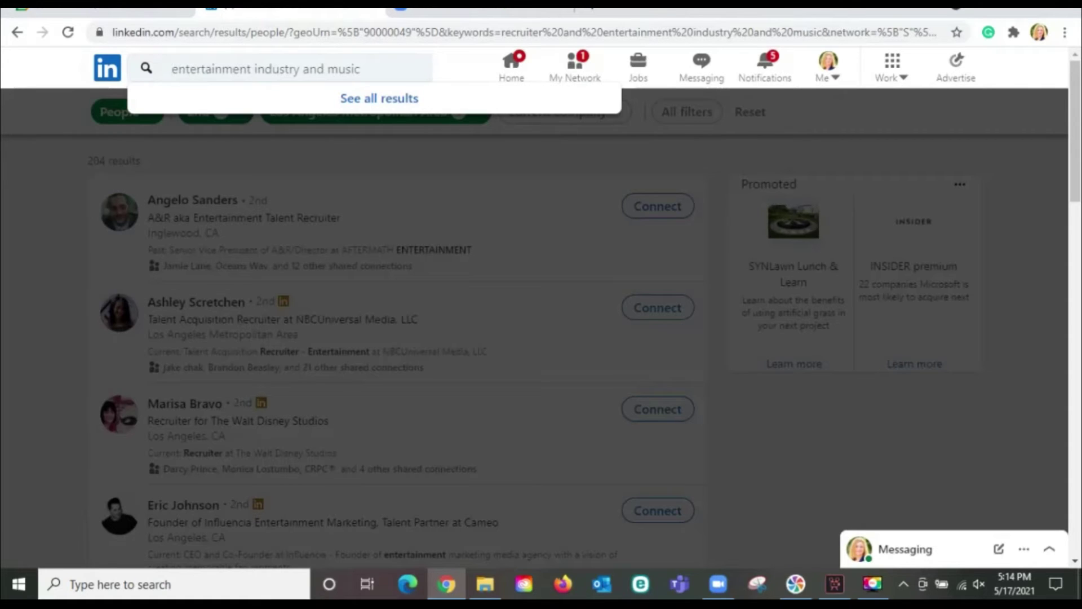
type("mar")
type("keting direct")
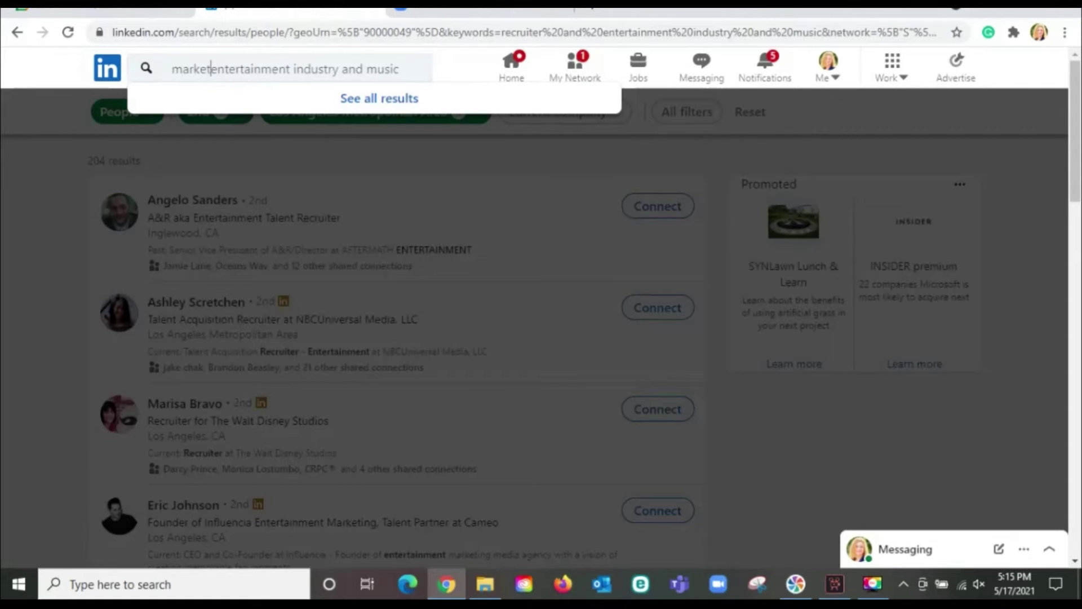
type("or and ")
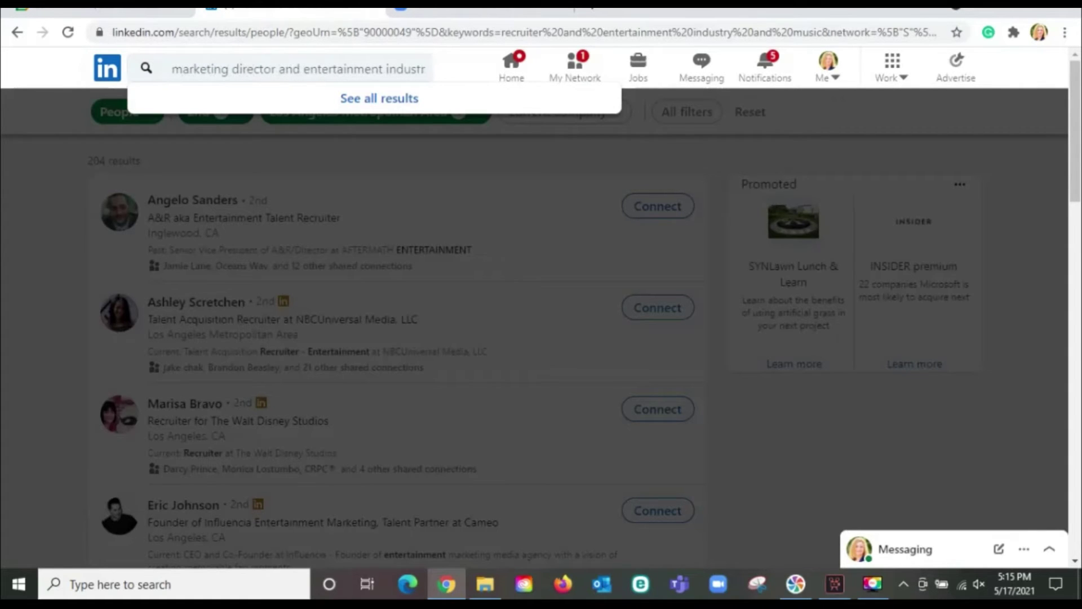
type("fa")
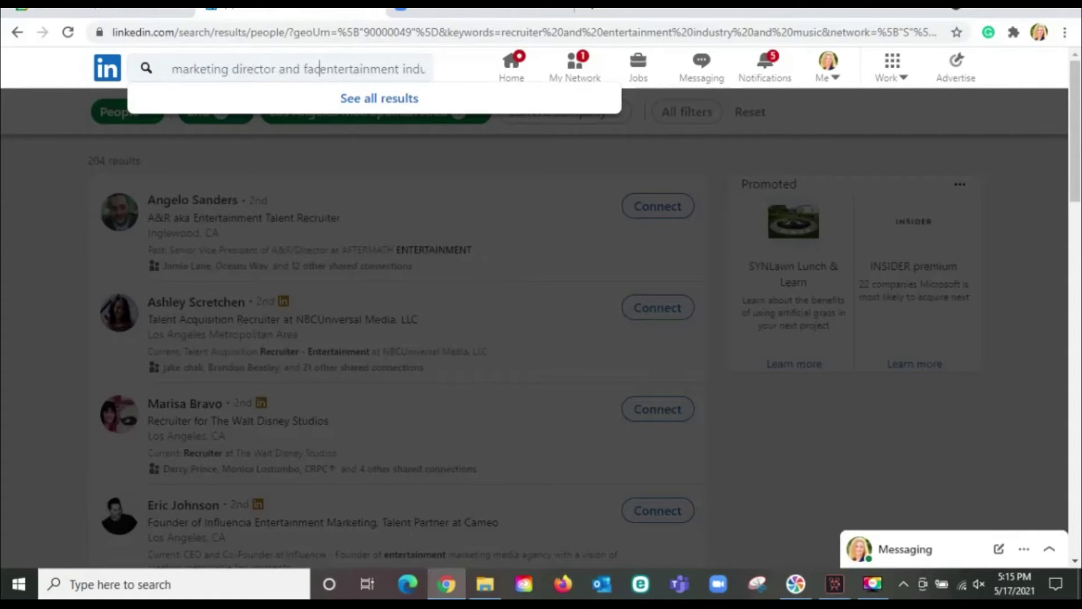
type("ce")
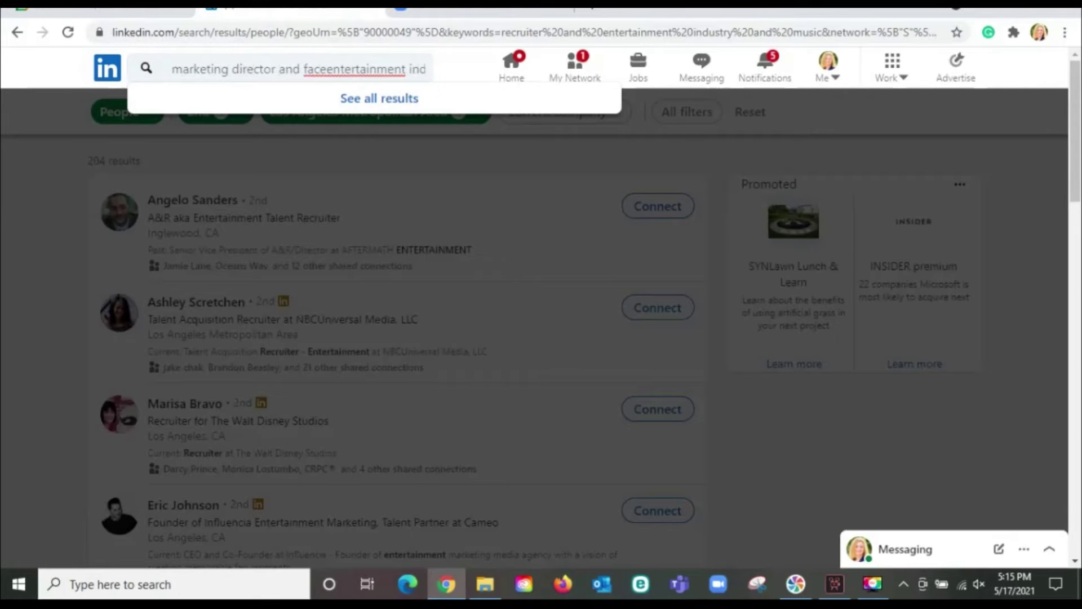
type("-paced")
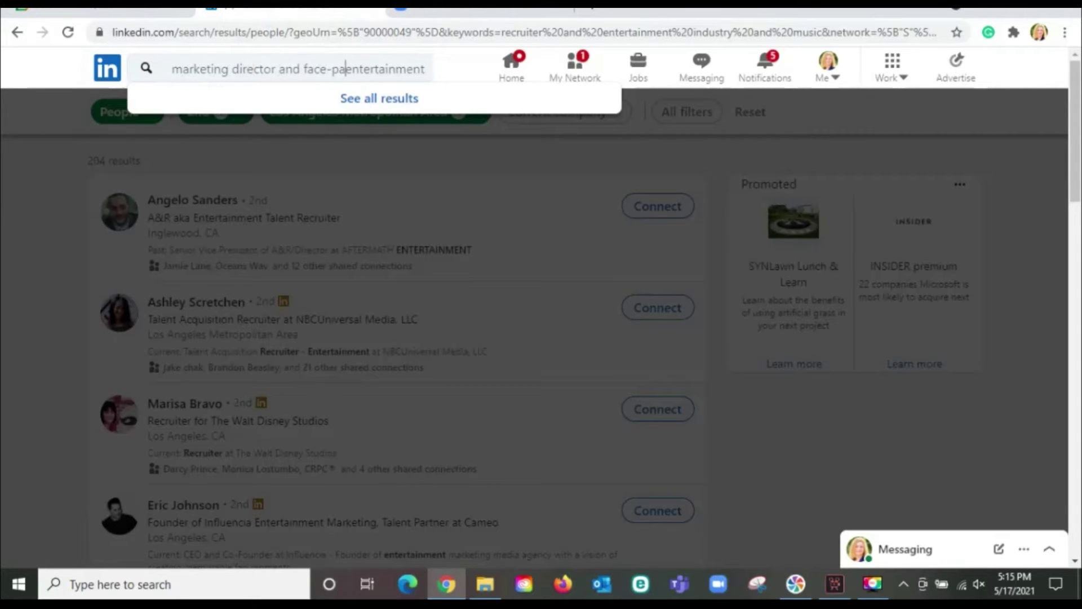
type(" and start-up")
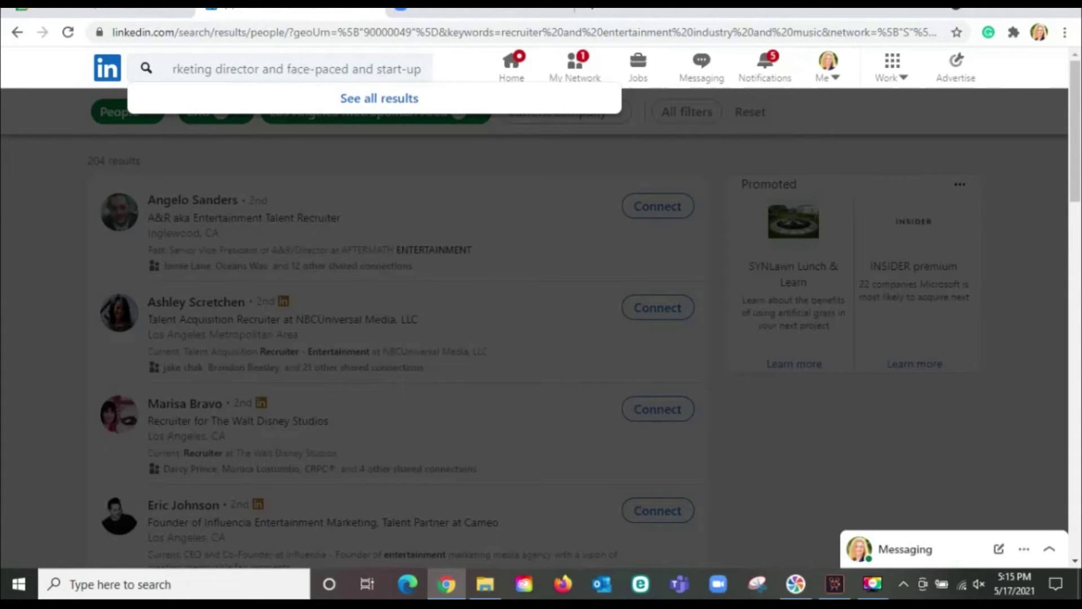
type("an")
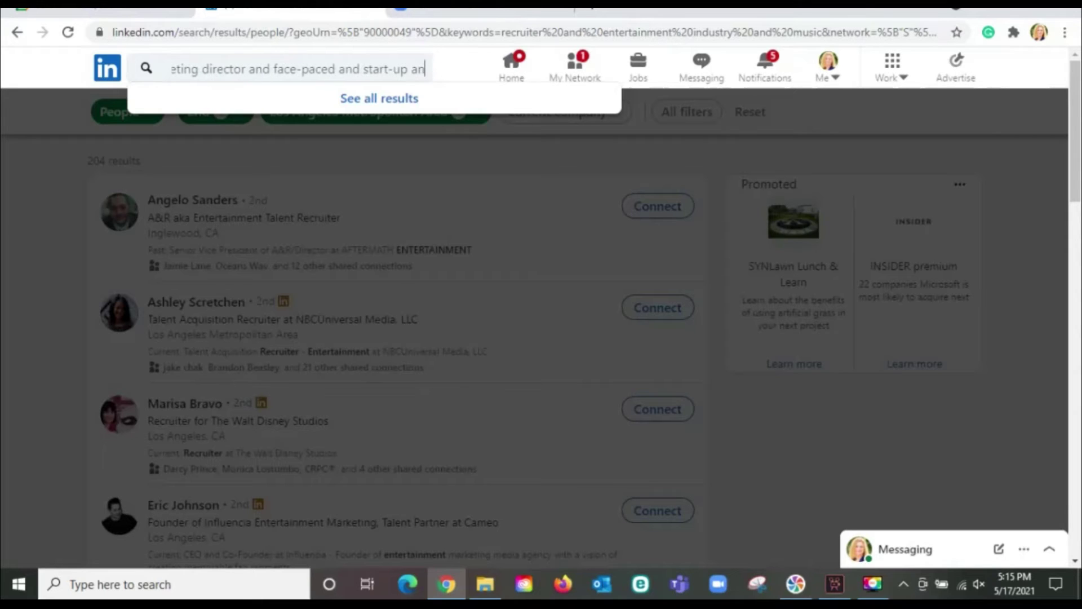
type("d comedy")
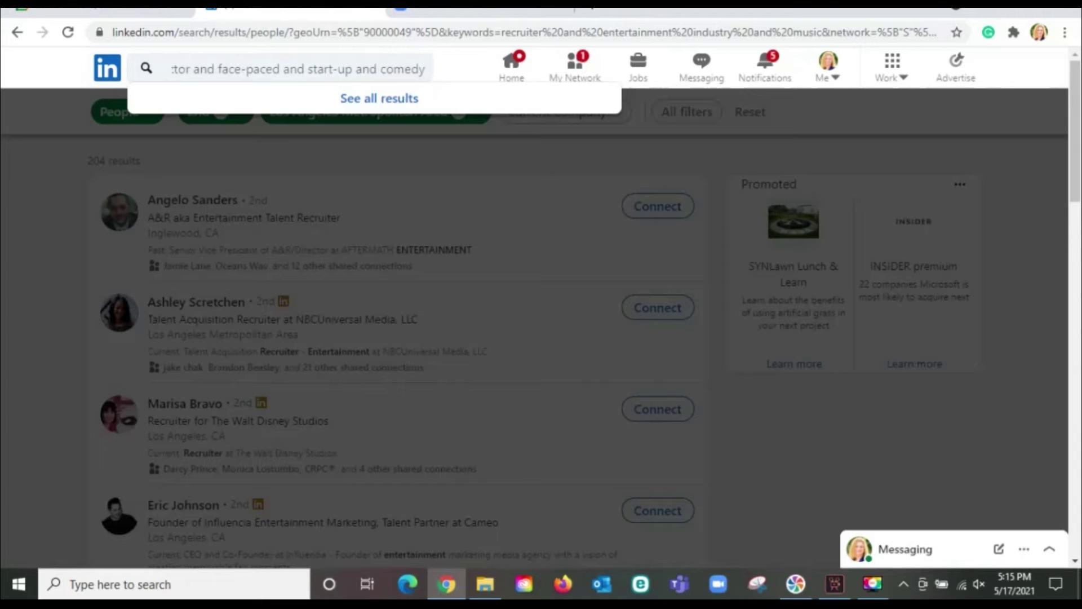
type("en")
key("Left")
key("Left")
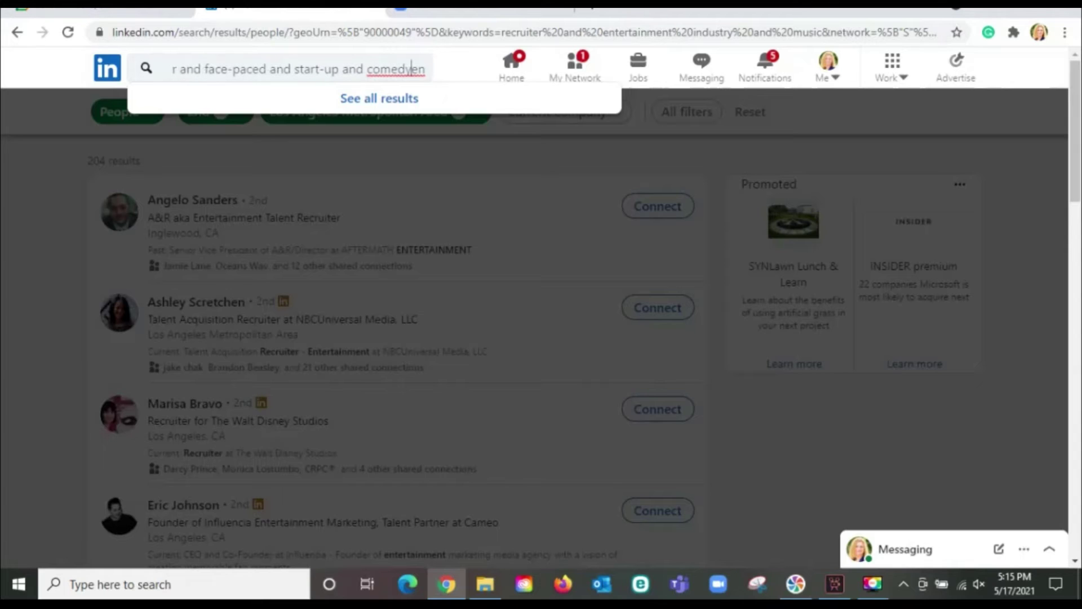
key("Delete")
key("Delete")
type("and")
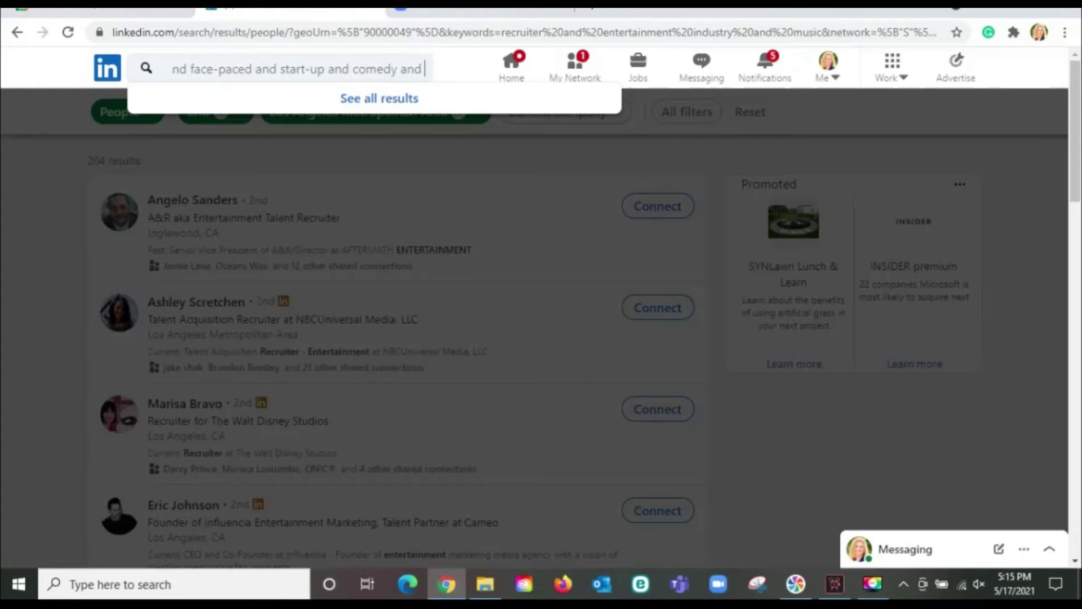
key("Return")
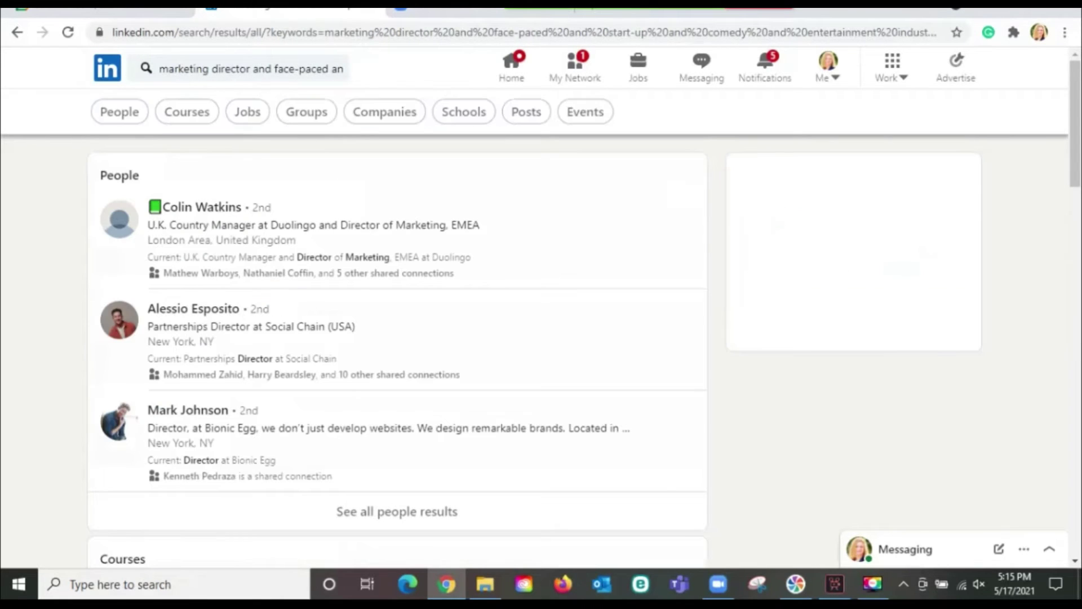
left_click(119, 112)
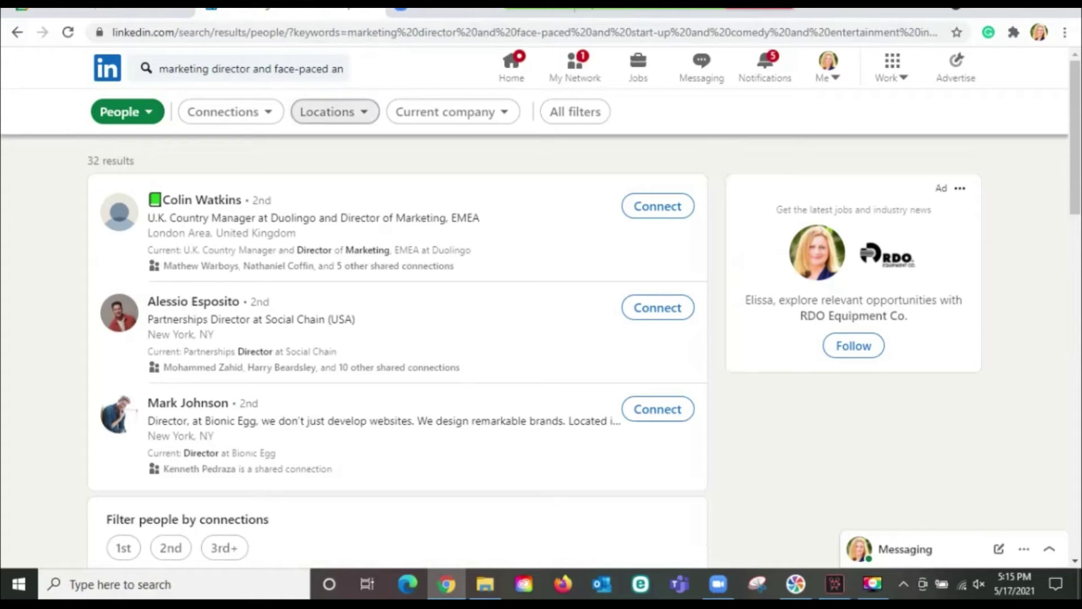
Step: Filter the marketing director people search to Los Angeles Metropolitan Area, leaving 4 results
left_click(332, 111)
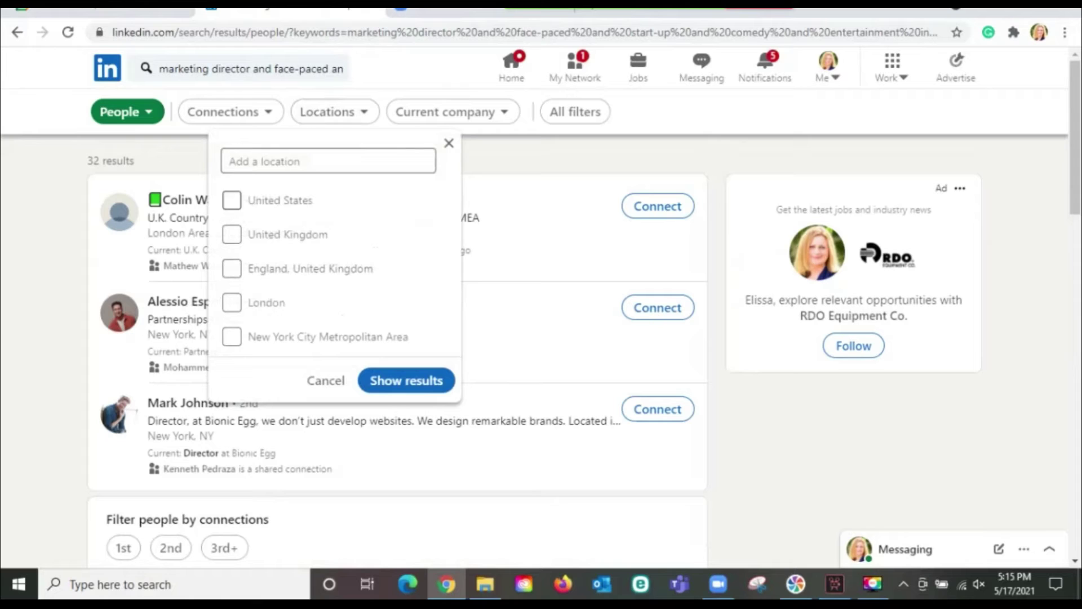
left_click(281, 161)
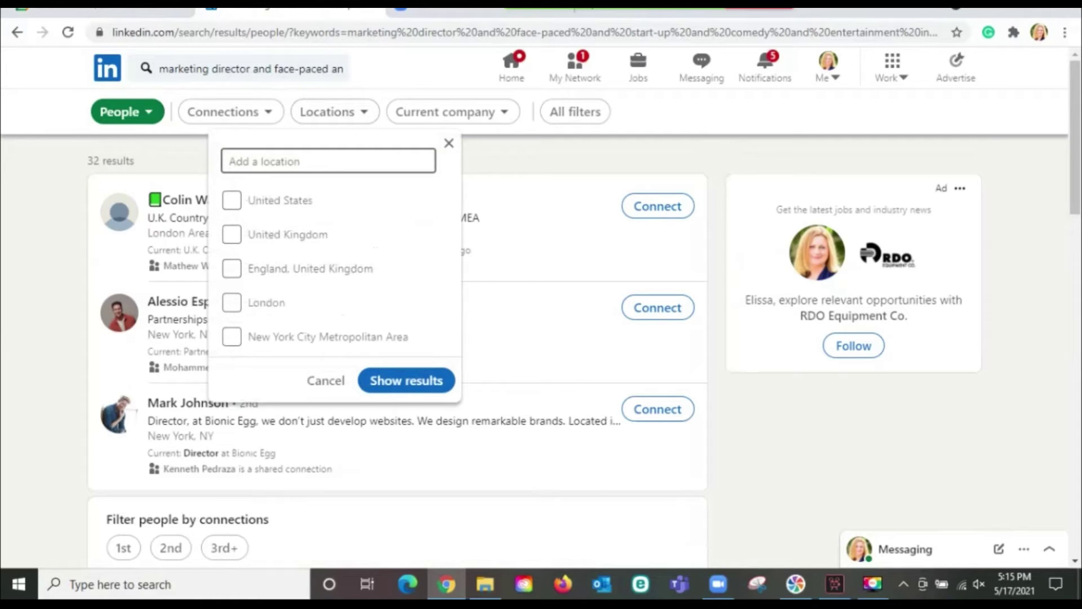
type("Los")
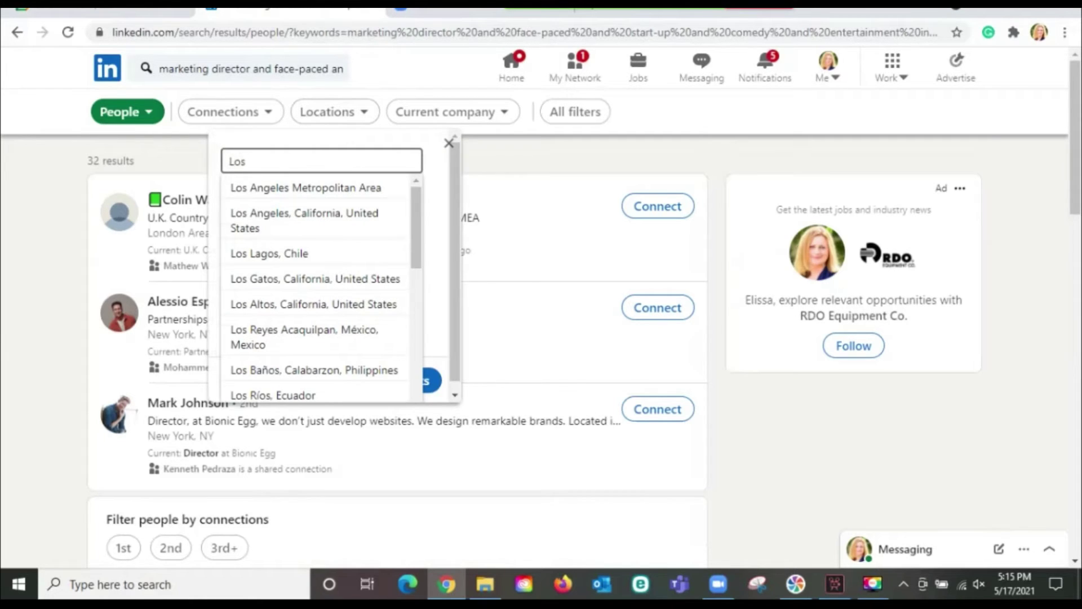
key("Down")
key("Return")
left_click(406, 414)
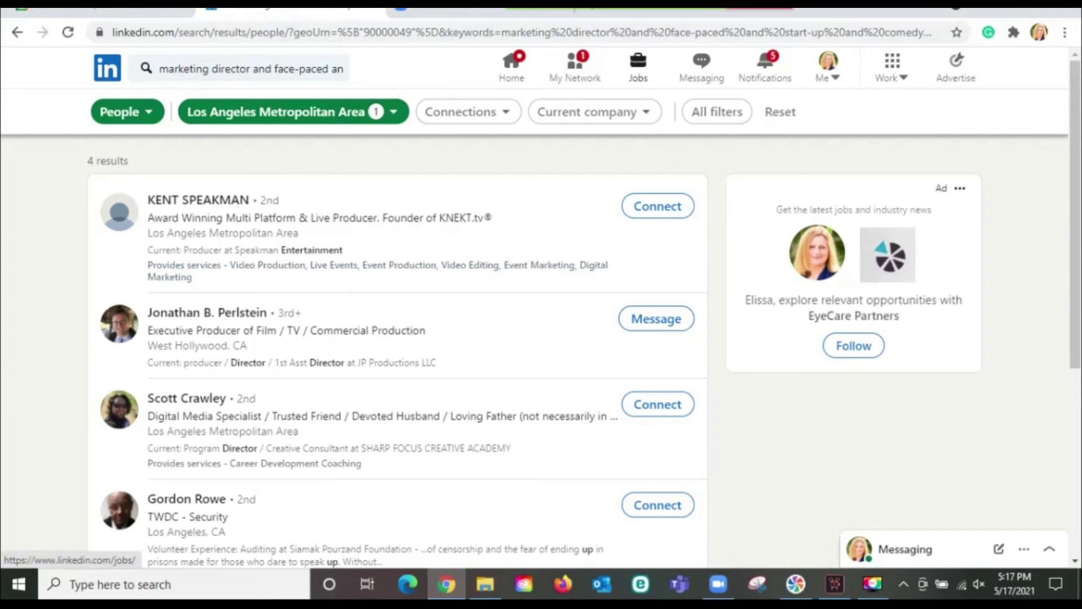
left_click(637, 66)
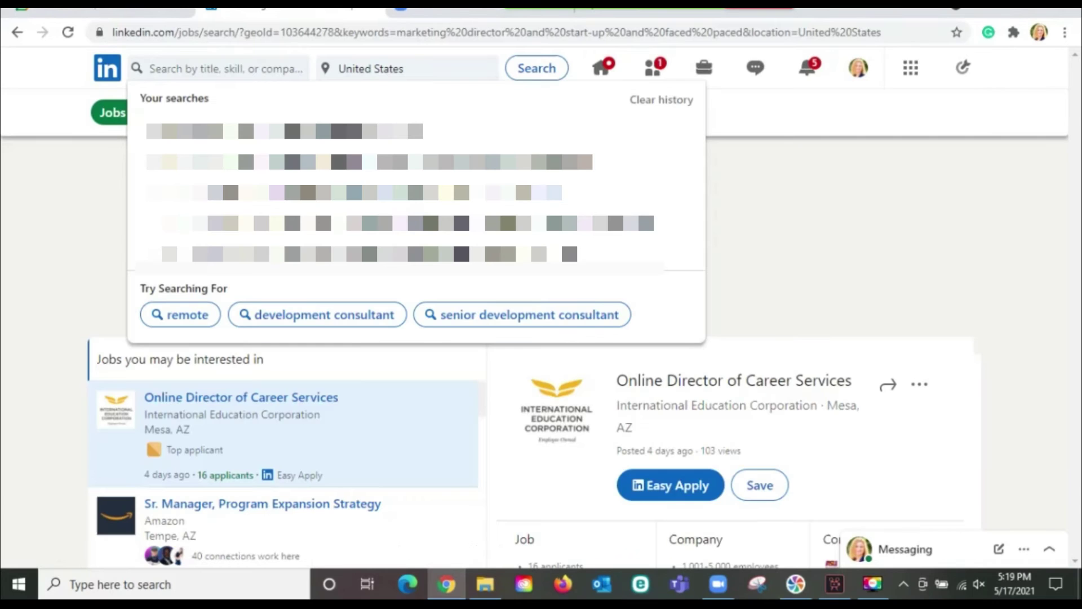
Step: Search jobs for 'marketing' in the United States, returning 536,095 listings
type("mar")
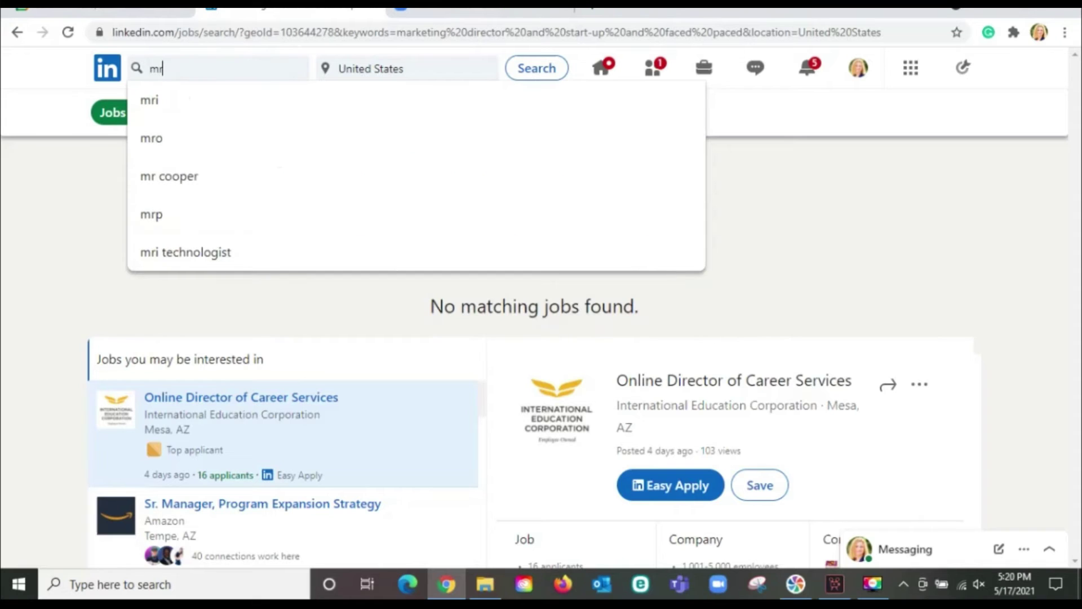
type("keting")
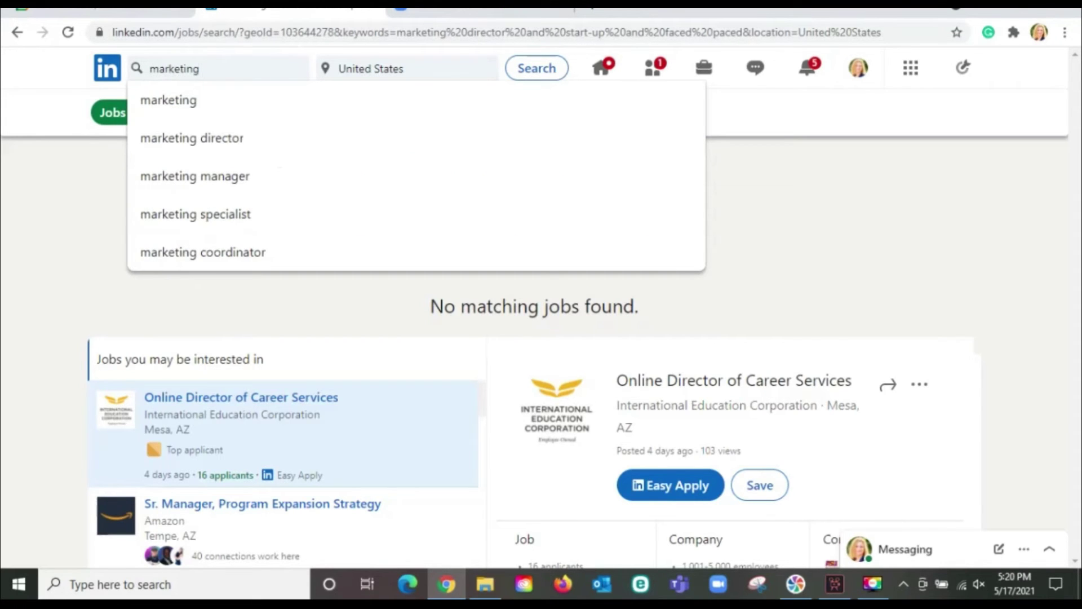
key("Return")
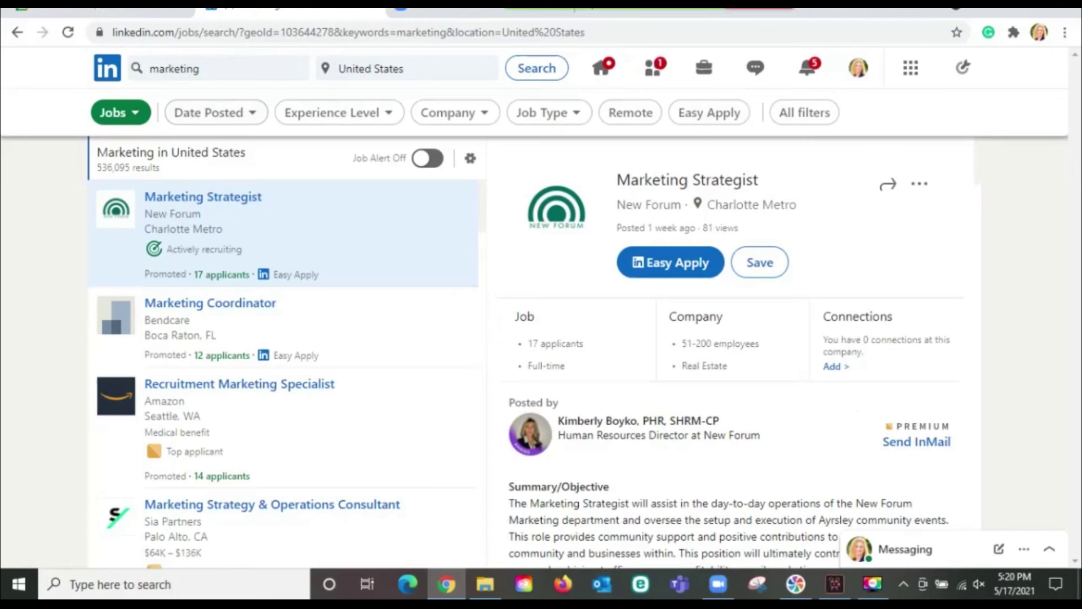
left_click(150, 68)
Step: Change the keyword to 'digital marketing' (90,030 results), then append 'and communication and faced paced'
type("digital")
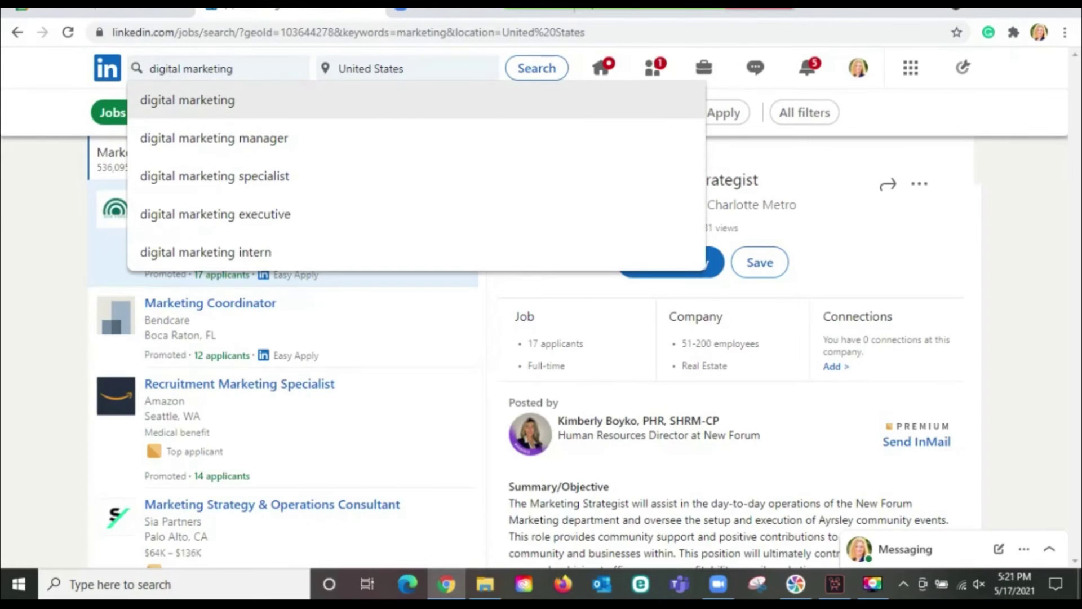
key("Return")
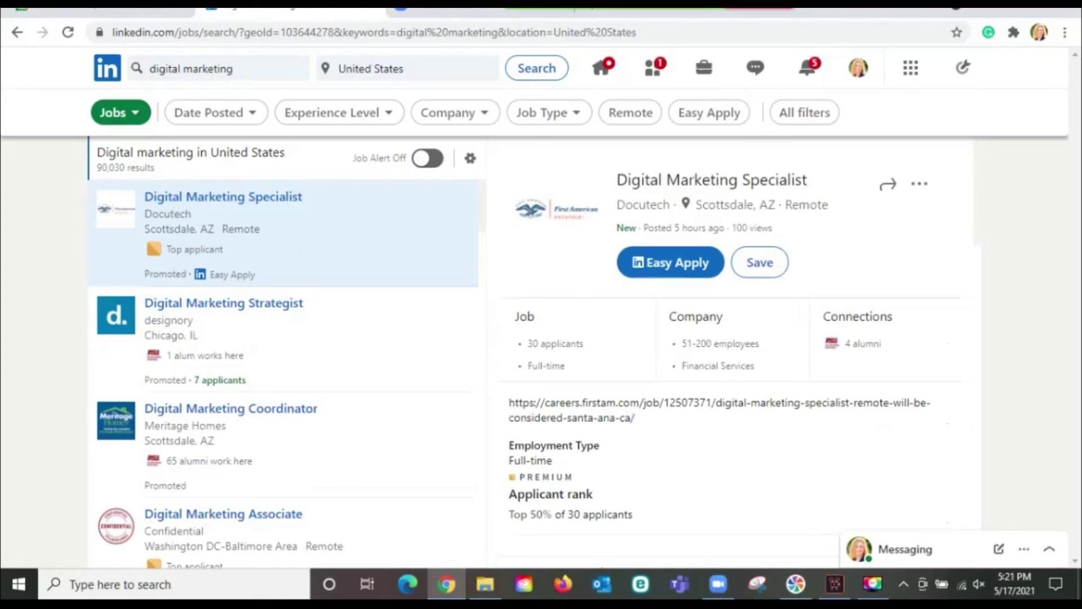
left_click(225, 68)
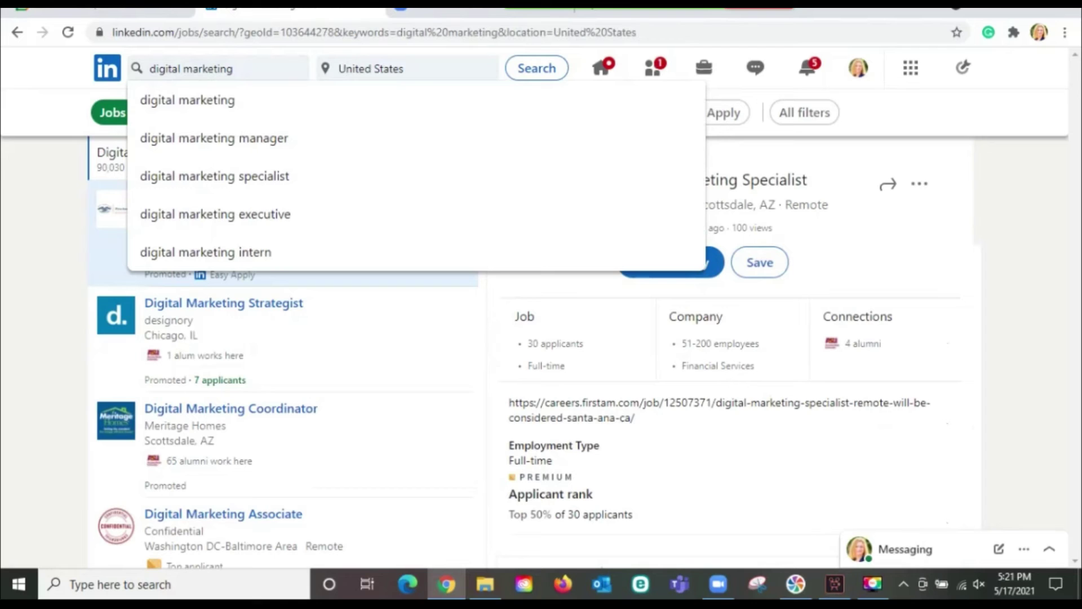
type("and")
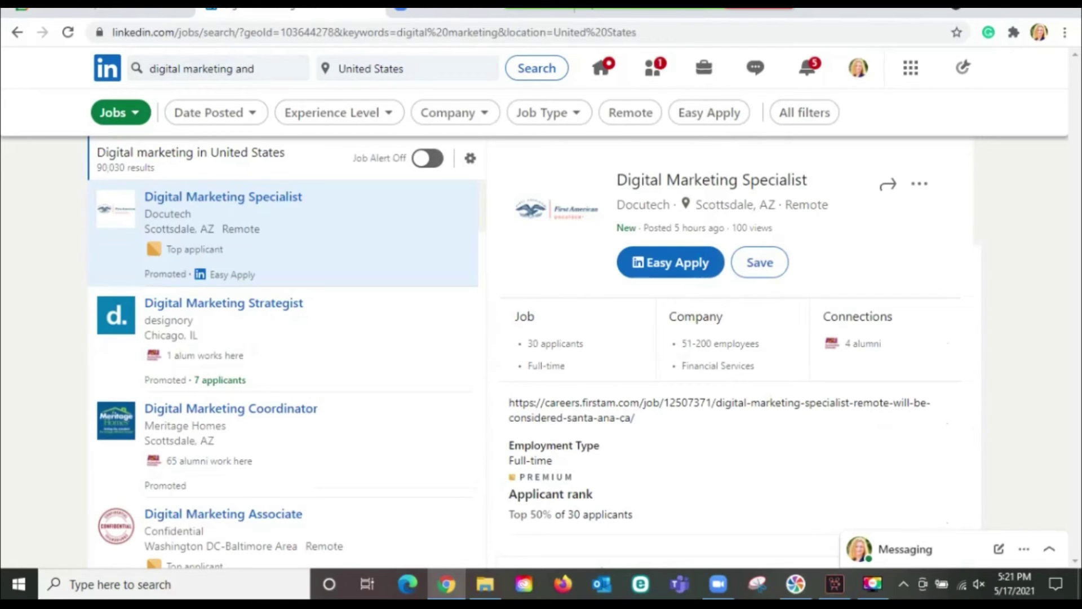
type(" communica")
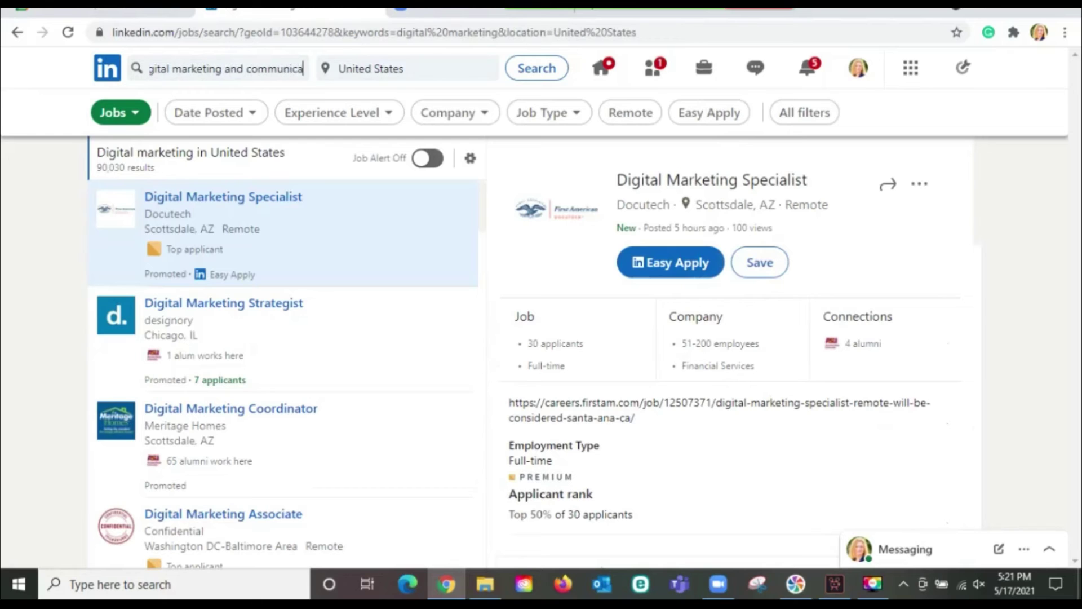
type("tion and")
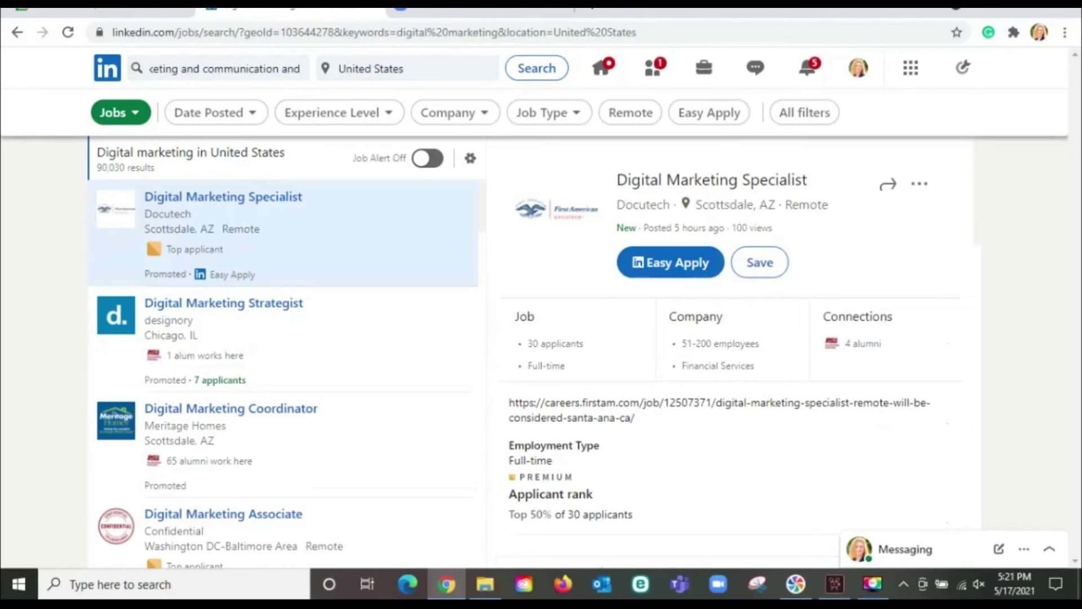
type(" faced paced")
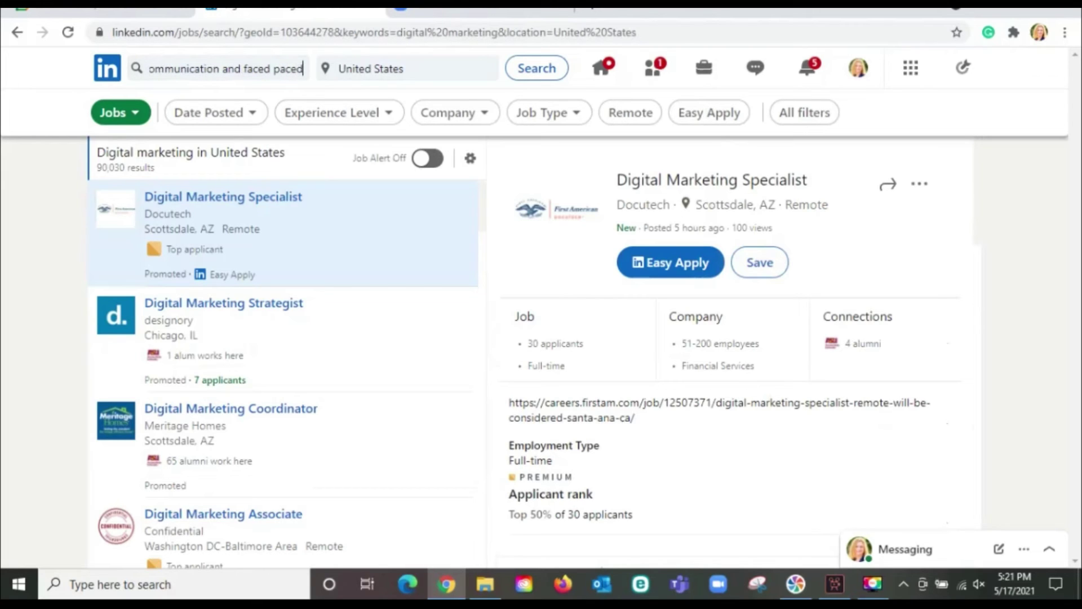
Step: Run the 'digital marketing and communication and faced paced' job search, cutting results to 41
key("Return")
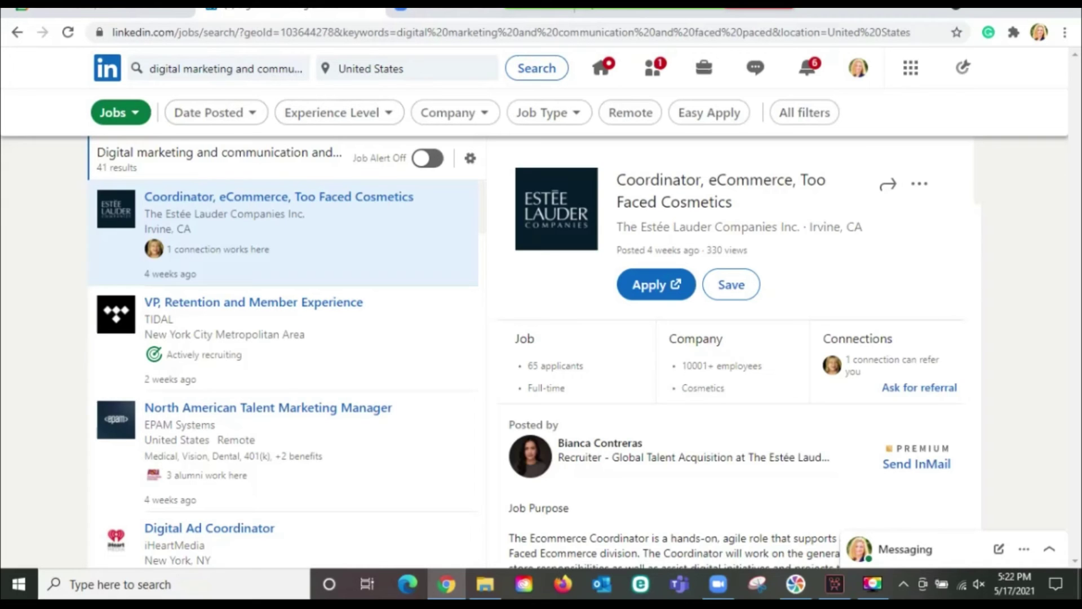
left_click(402, 69)
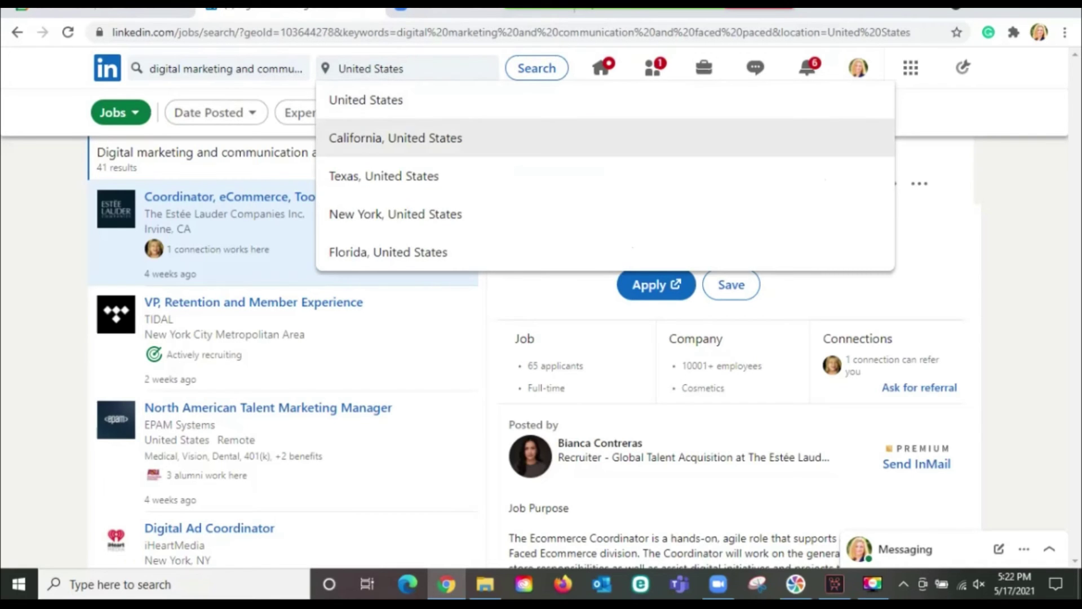
Step: Set the job location to California, United States, and review the 9 listings
key("Return")
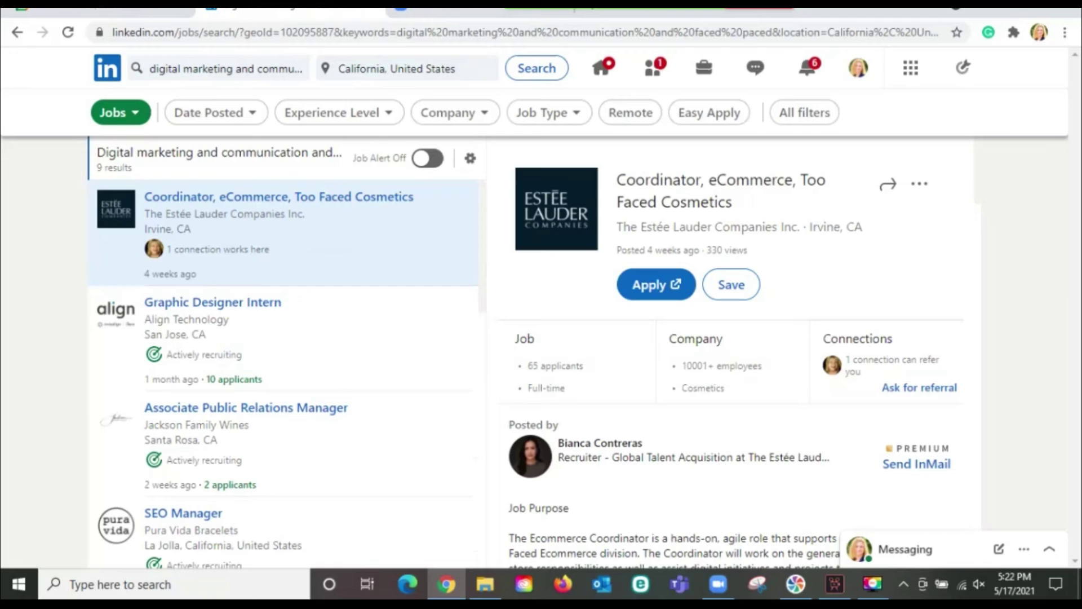
scroll(284, 372, "down", 5)
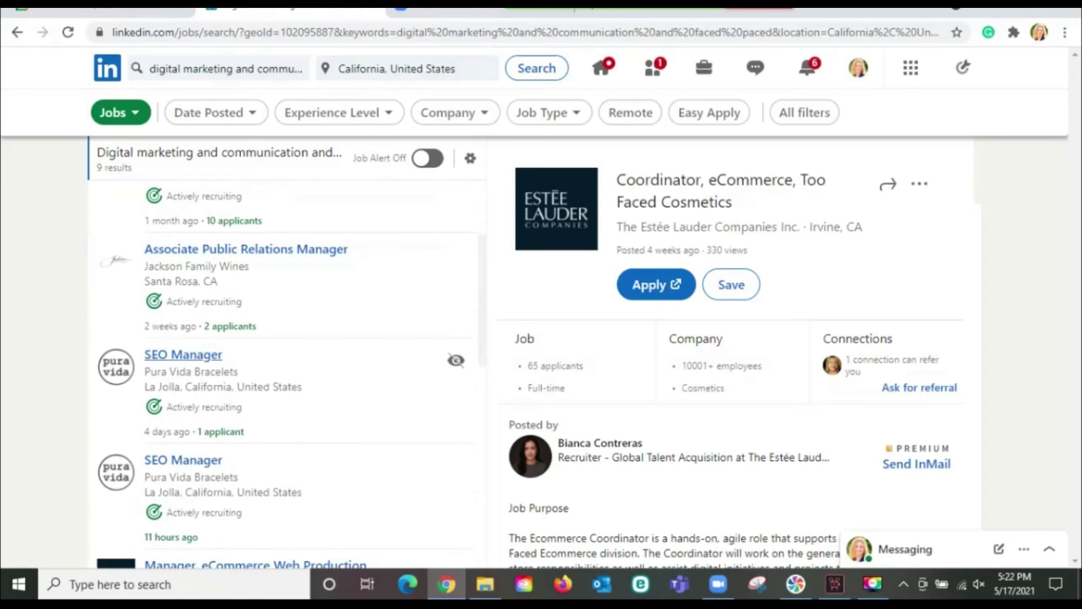
scroll(285, 310, "down", 3)
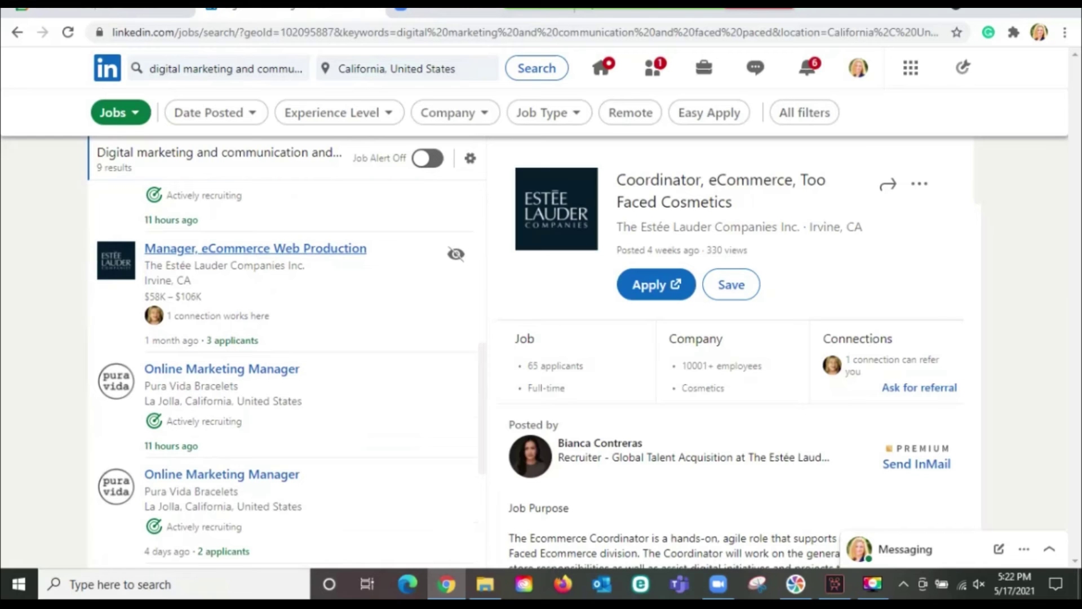
scroll(285, 372, "up", 8)
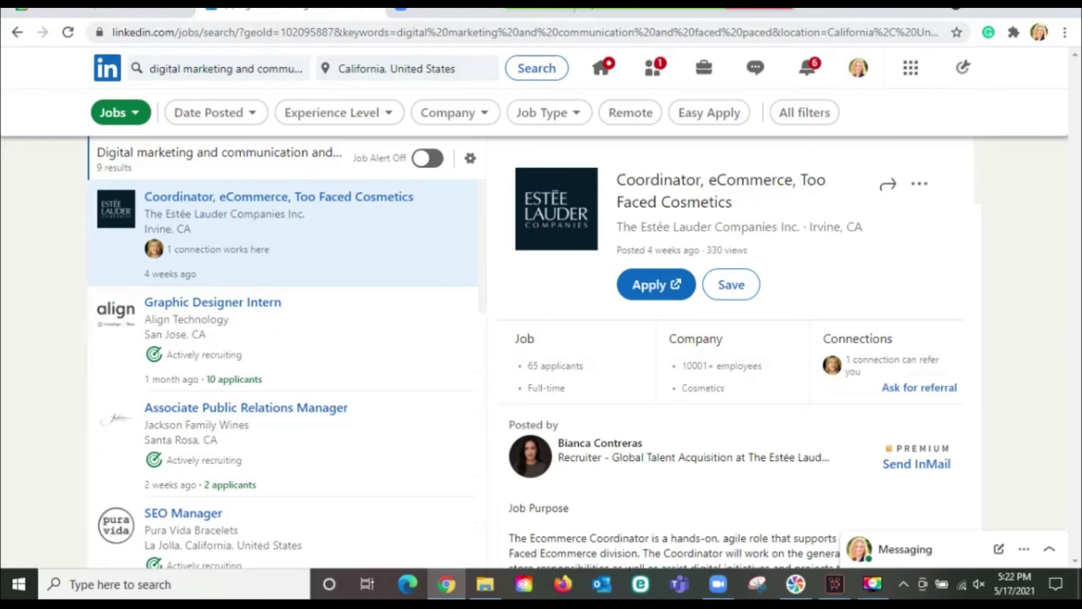
left_click(233, 68)
Step: Search California jobs for 'digital marketing and entertainment and music', giving 24 results
key("Delete")
key("Delete")
key("Delete")
key("Delete")
key("Delete")
key("Delete")
key("Delete")
key("Delete")
key("Delete")
key("Delete")
key("Delete")
key("Delete")
key("Delete")
key("Delete")
key("Delete")
key("Delete")
key("Delete")
key("Delete")
key("Delete")
key("Delete")
key("Delete")
key("Delete")
key("Delete")
key("Delete")
key("Delete")
key("Delete")
key("Delete")
key("Delete")
key("Delete")
key("Delete")
key("Delete")
key("Delete")
type("enter")
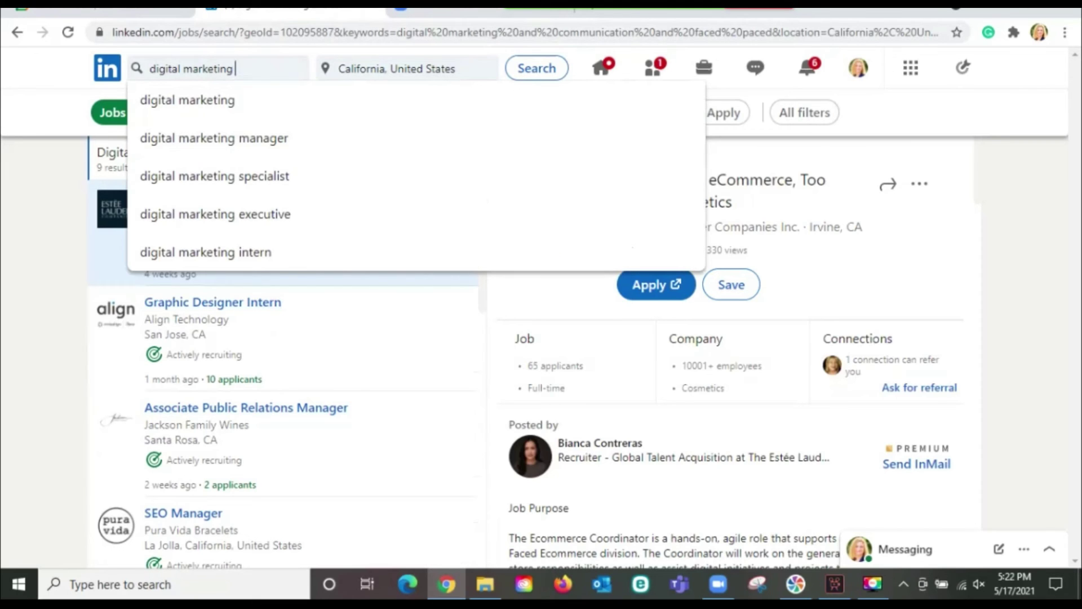
type("tai")
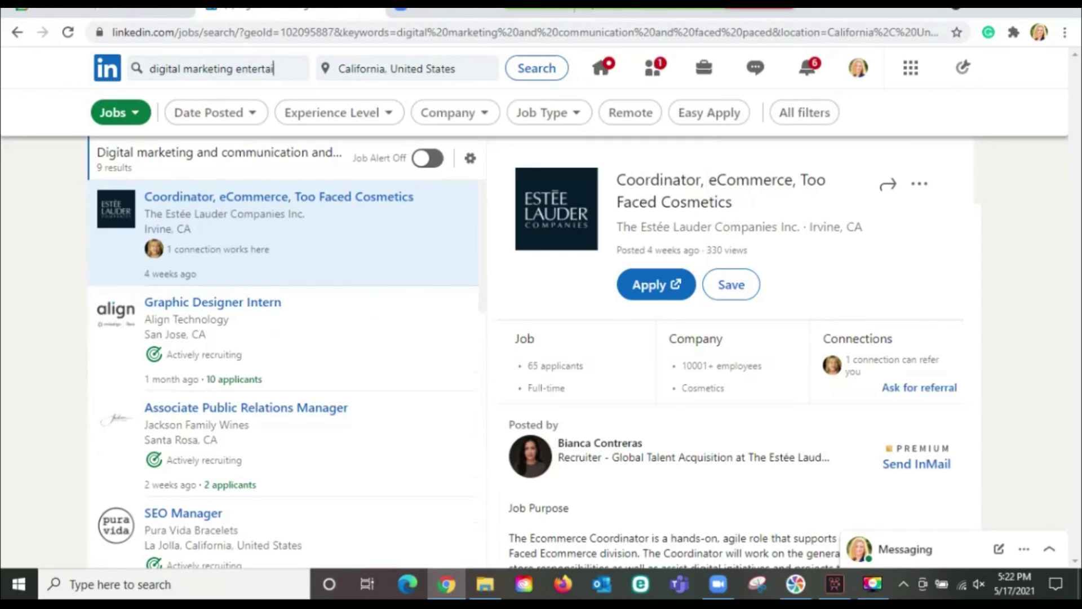
type("nment and mu")
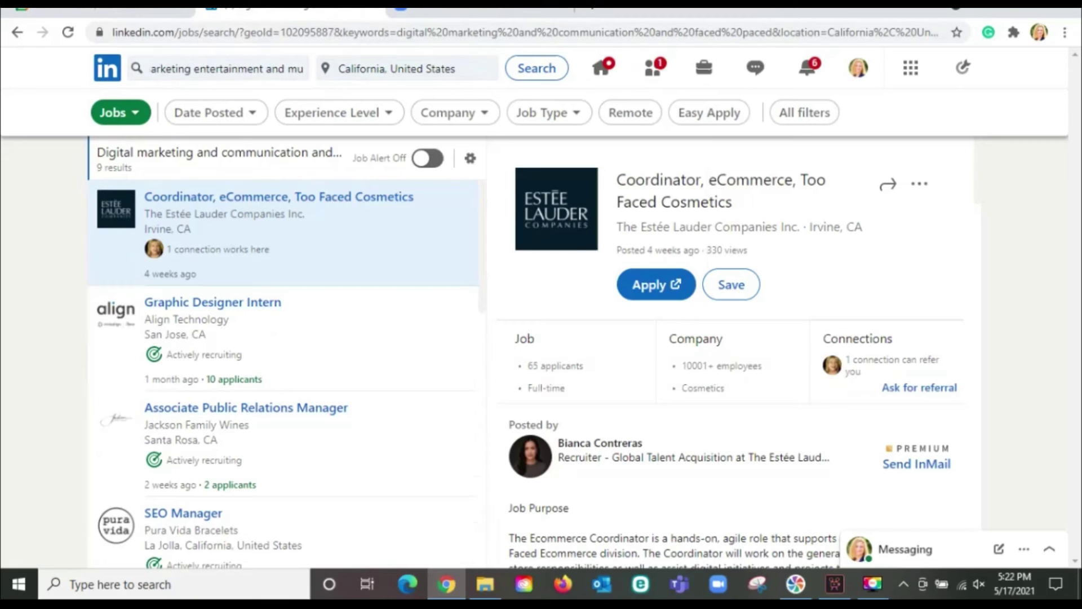
type("sic")
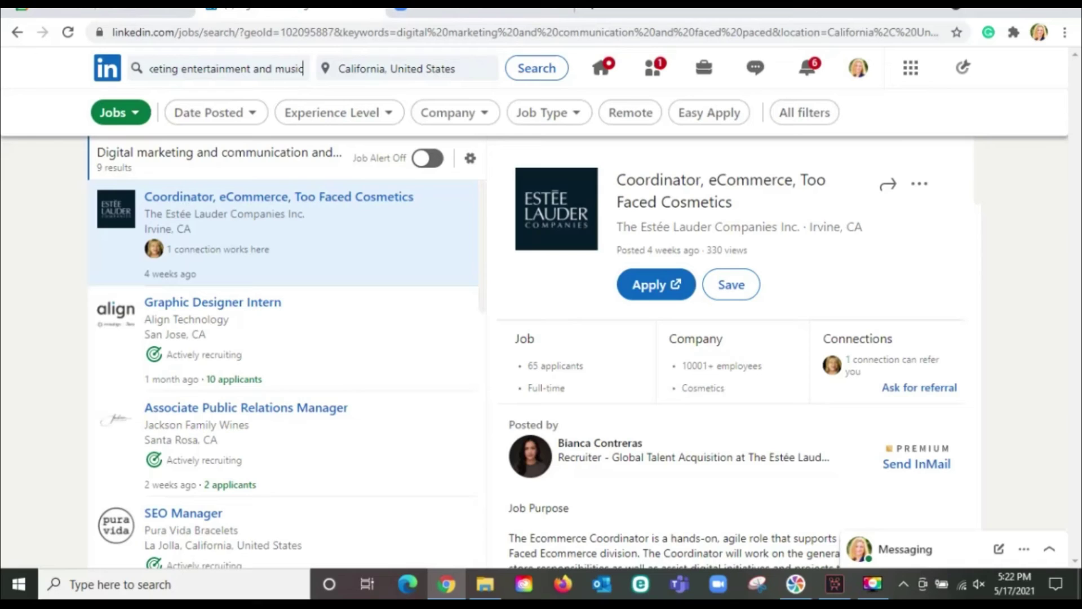
left_click(181, 68)
type("and")
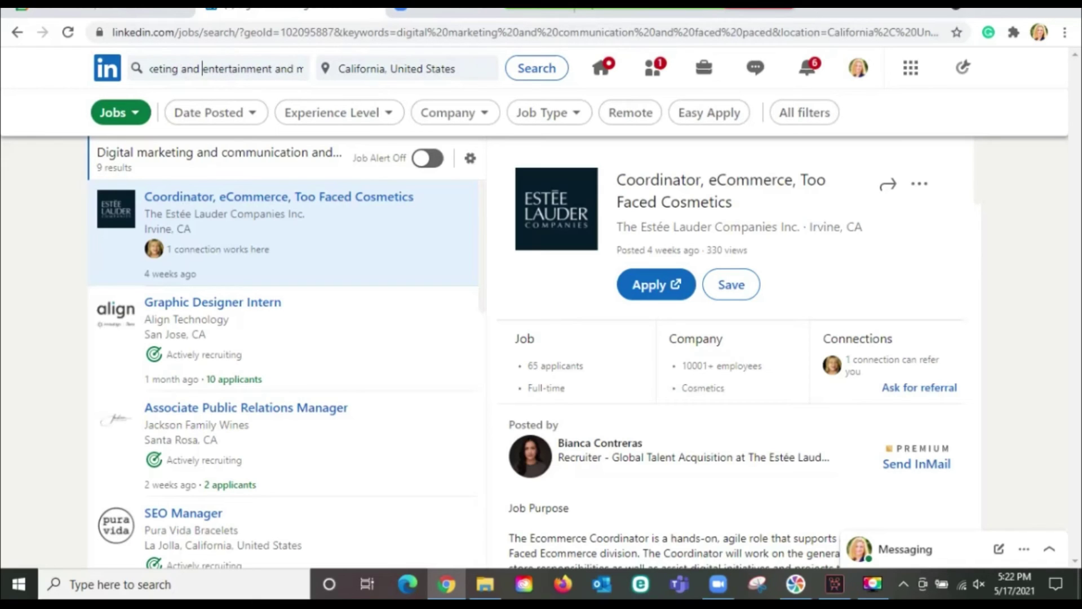
left_click(536, 68)
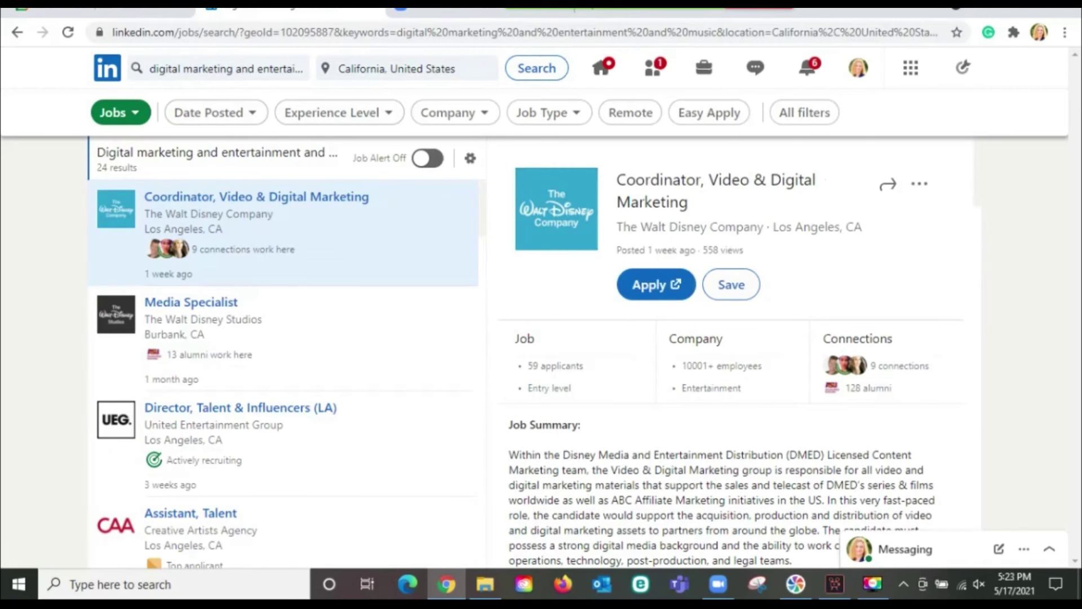
scroll(190, 304, "down", 1)
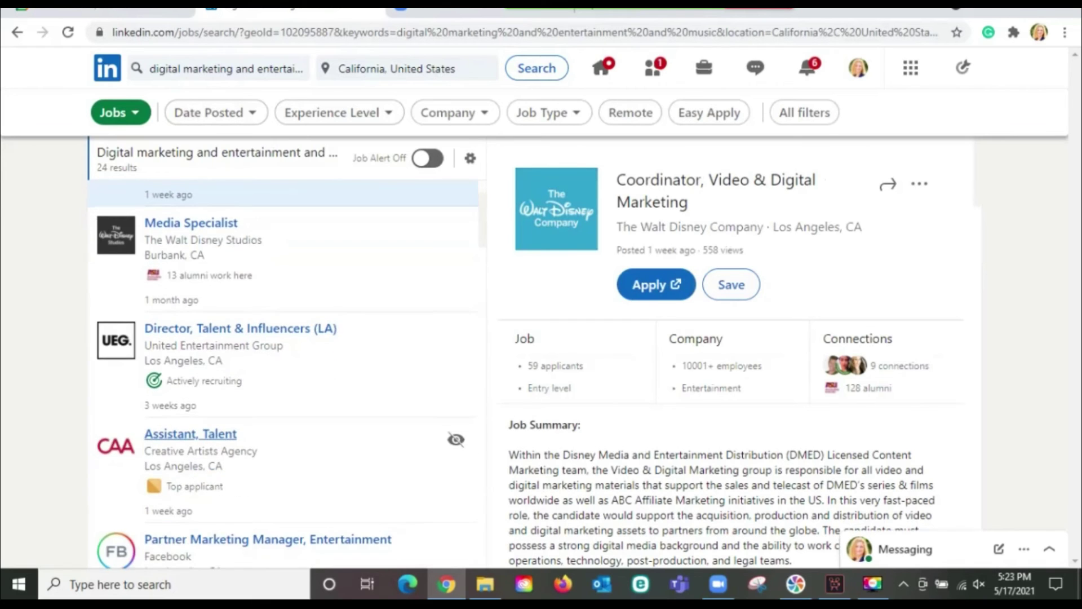
scroll(190, 304, "up", 1)
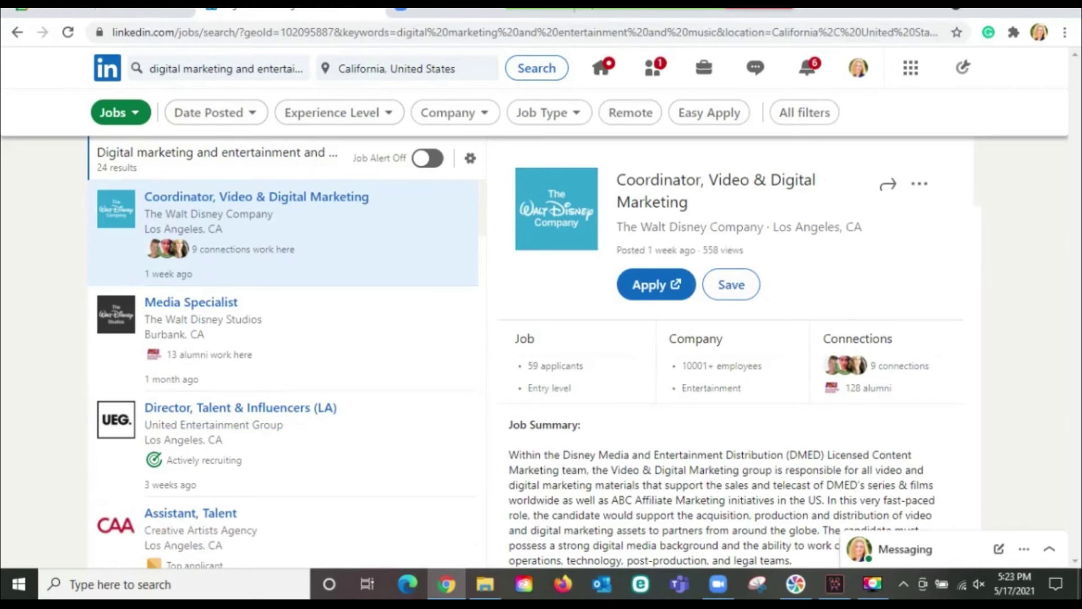
Step: Apply Mid-Senior level and Director experience-level filters, showing 50 results
left_click(338, 112)
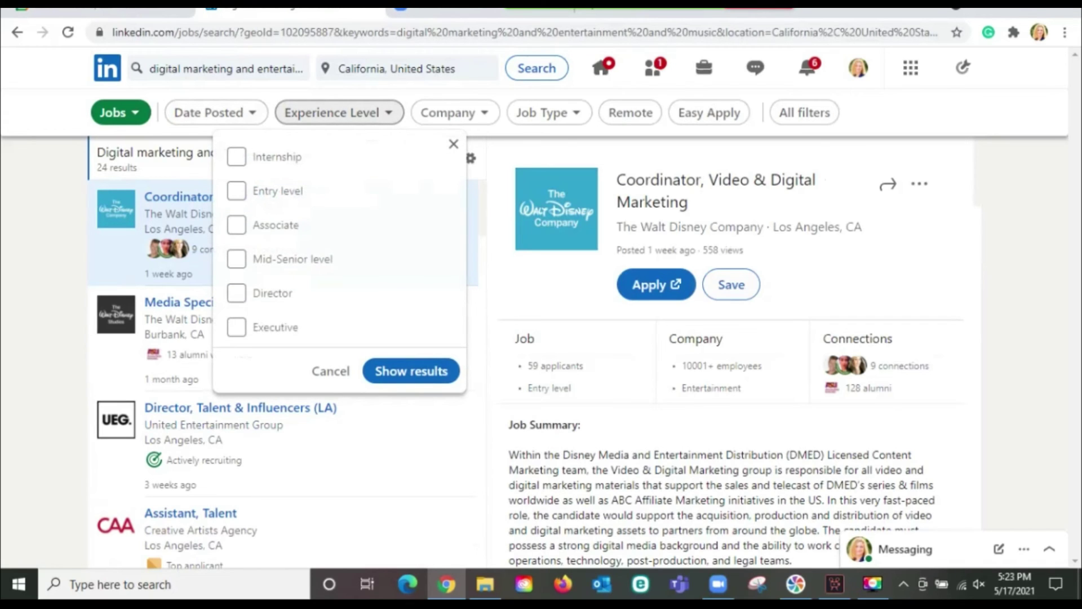
left_click(237, 259)
left_click(237, 292)
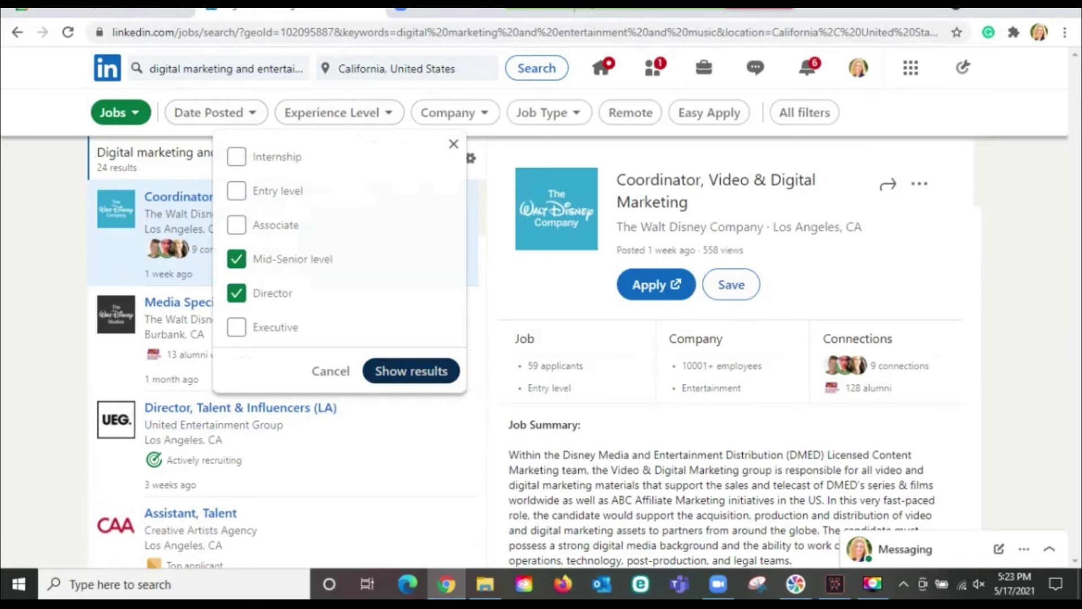
left_click(411, 371)
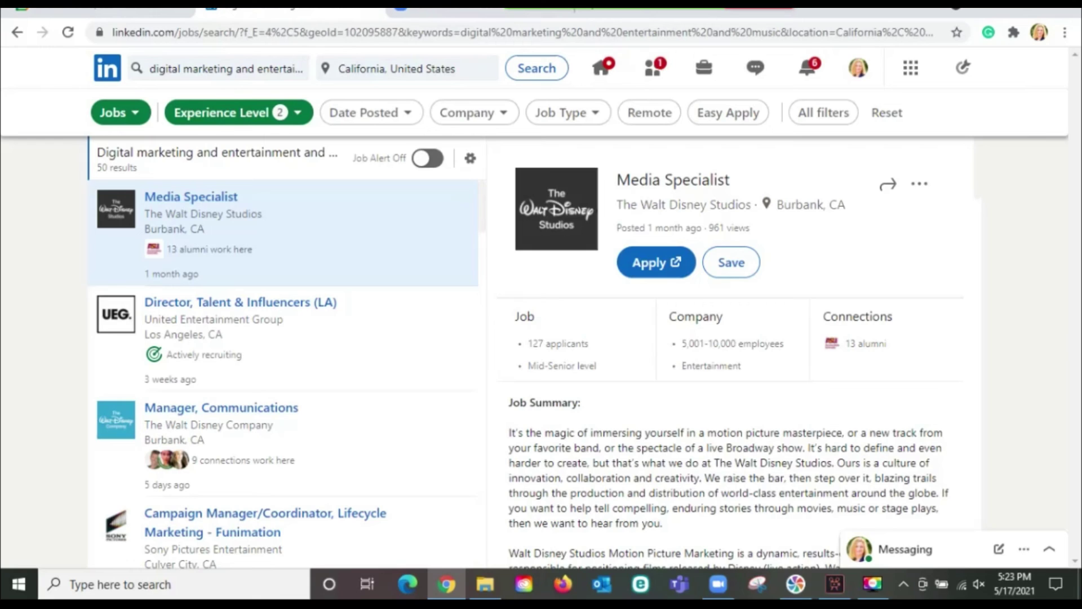
Step: Insert 'and faced paced' after 'marketing' in the keywords and run the search
left_click(235, 68)
type("fa")
key("Caps_Lock")
type("CED")
key("BackSpace")
key("BackSpace")
key("BackSpace")
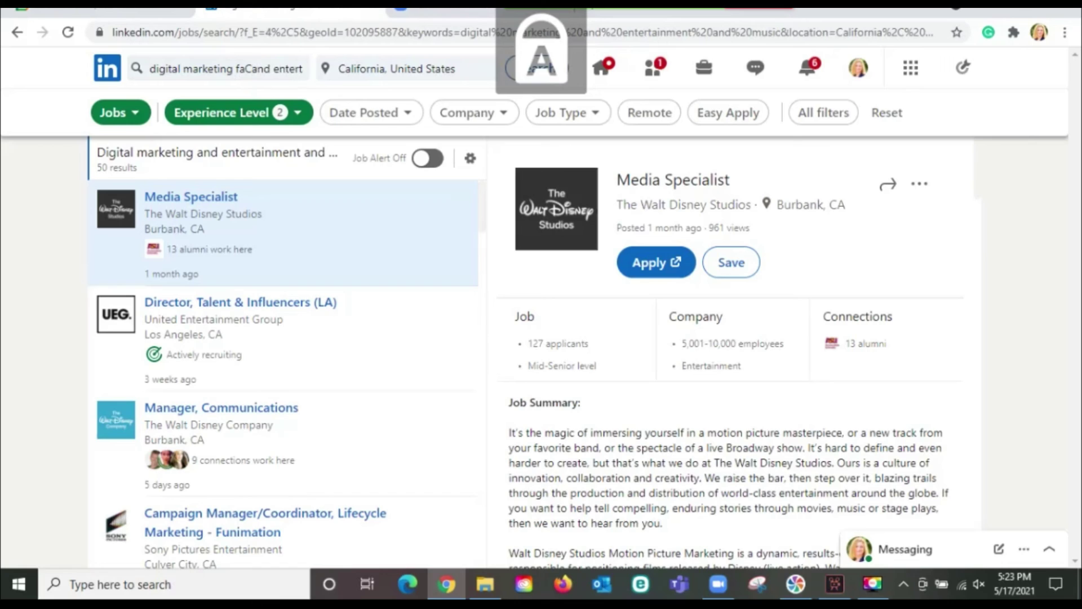
key("Caps_Lock")
type("ced paced a")
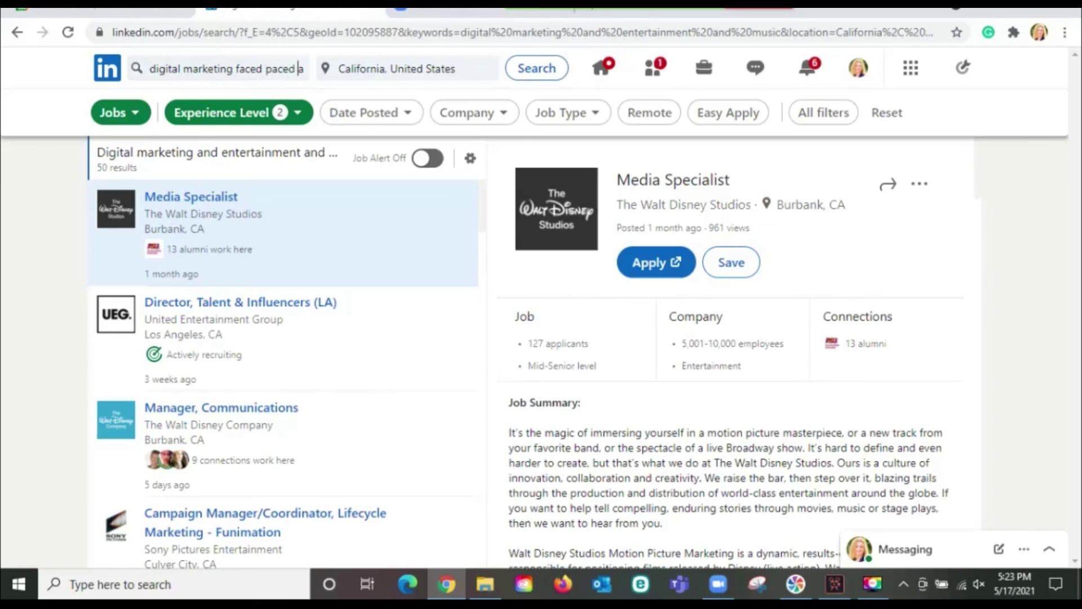
left_click(235, 68)
type("and")
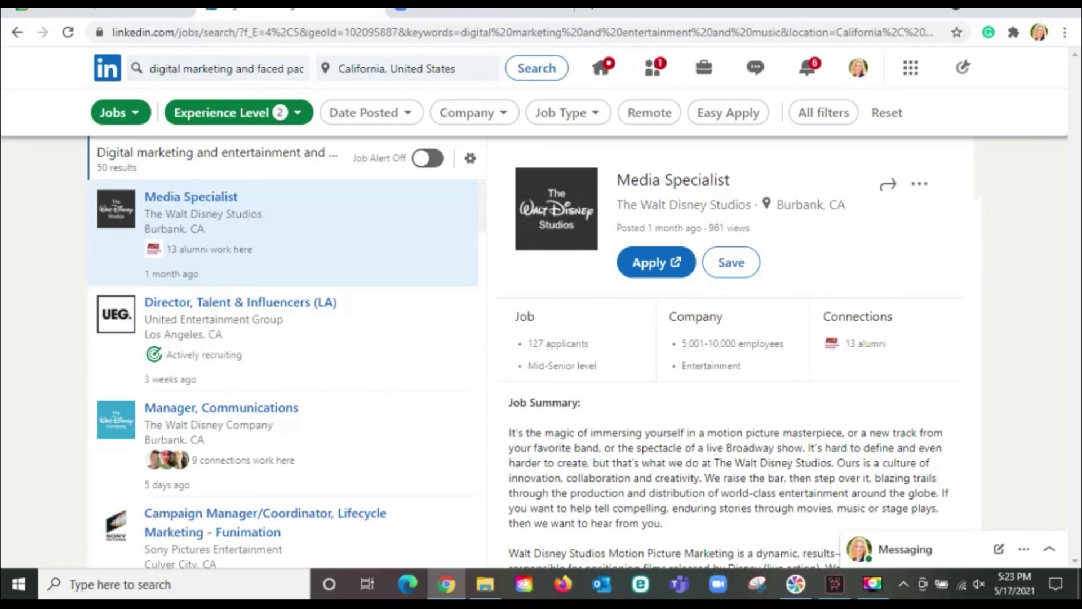
left_click(536, 68)
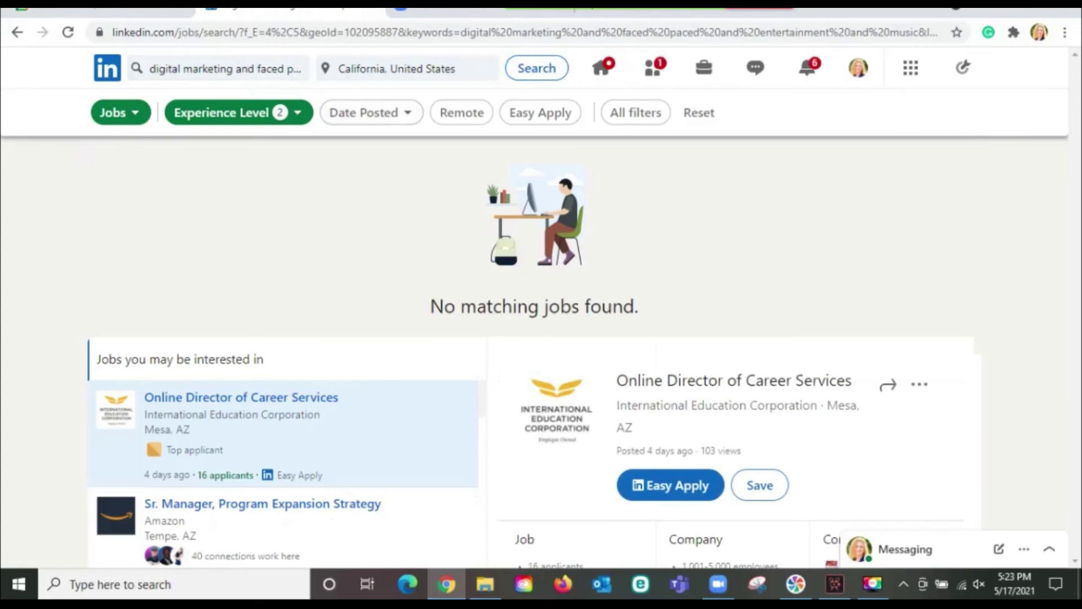
Step: Replace 'faced' with 'communication' and re-run the search, returning 44 results
left_click(257, 68)
key("BackSpace")
key("Delete")
key("Delete")
key("Delete")
key("Delete")
key("Delete")
key("Delete")
key("Delete")
key("Delete")
key("Delete")
key("Delete")
key("Delete")
type("communication")
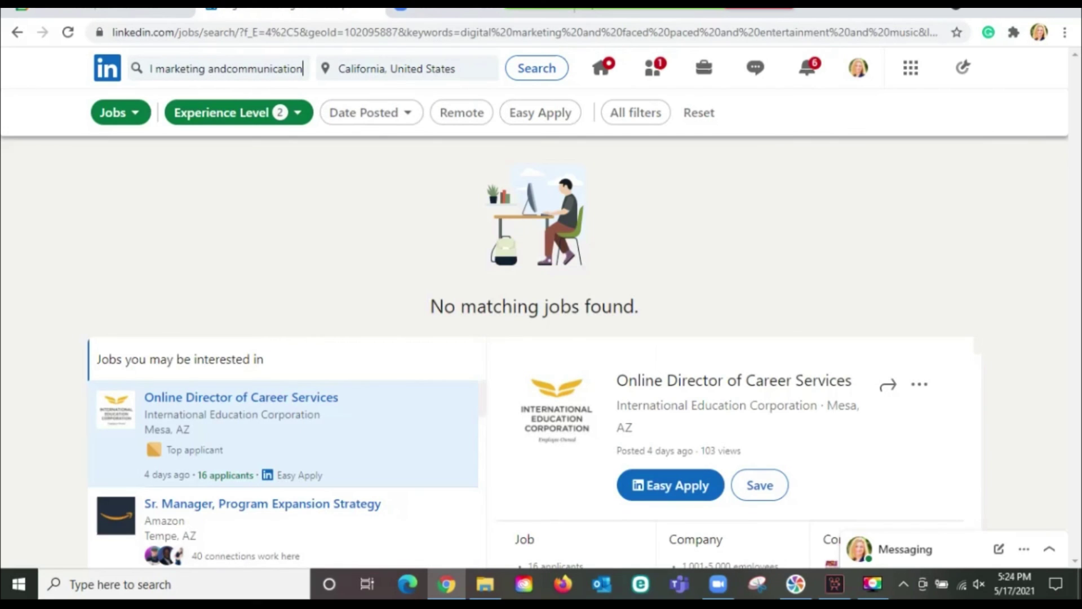
key("Return")
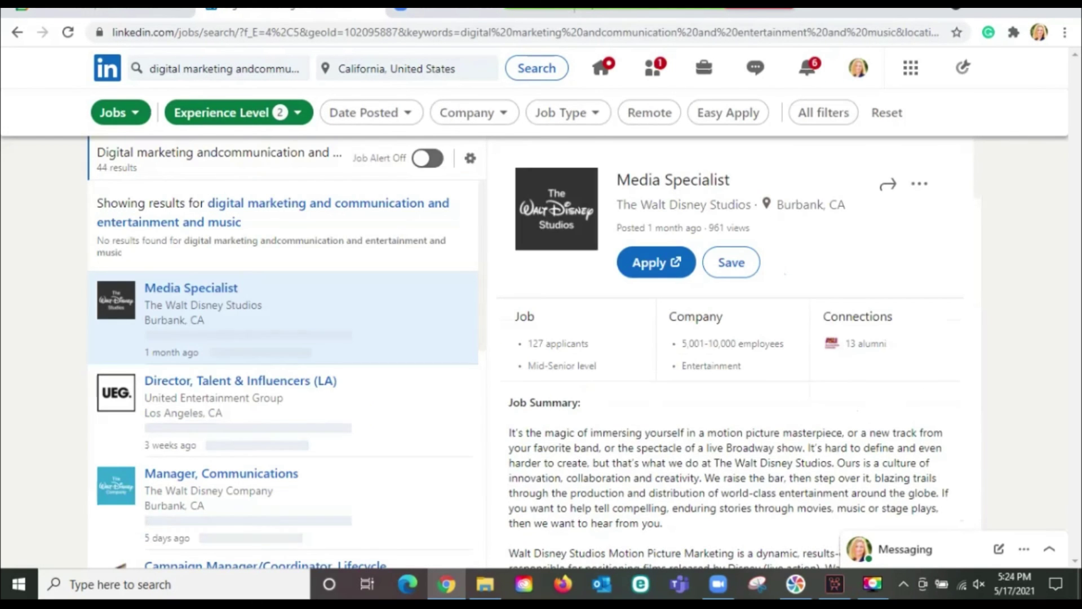
left_click(253, 68)
key("Return")
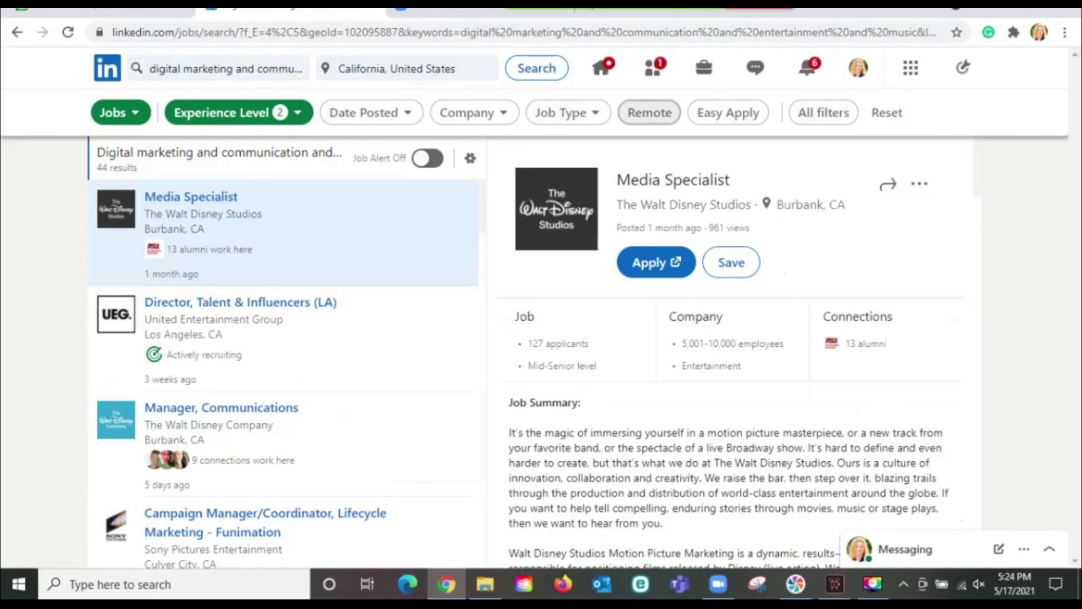
left_click(649, 112)
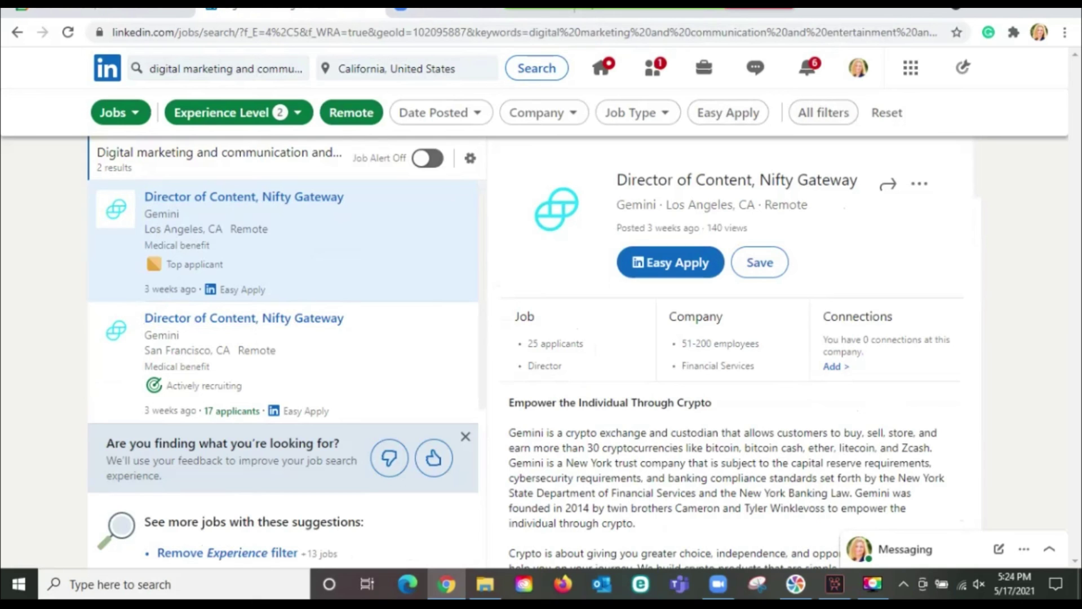
left_click(351, 112)
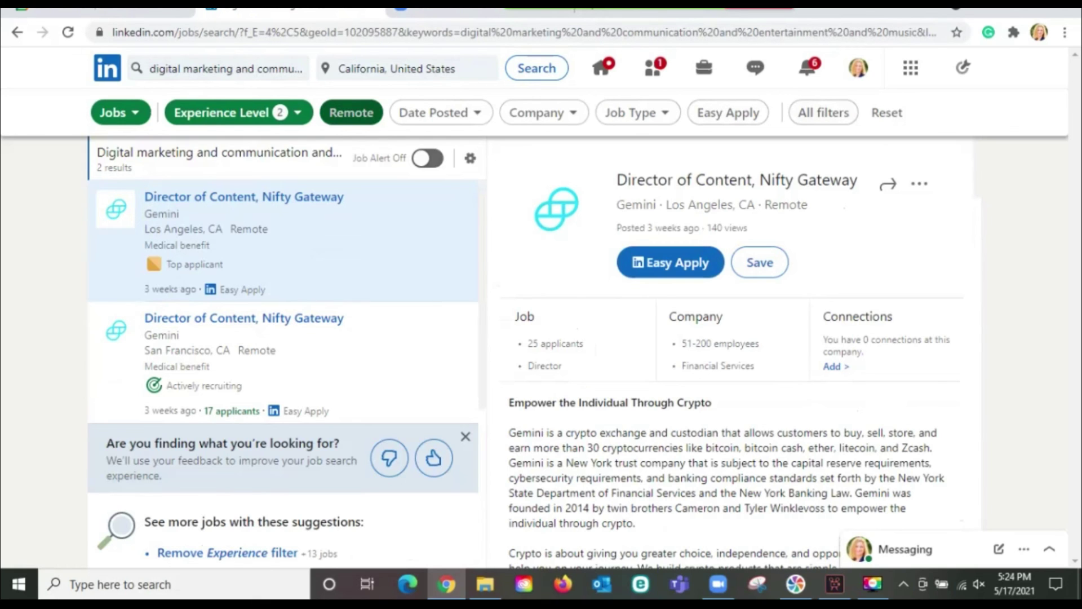
scroll(281, 338, "down", 10)
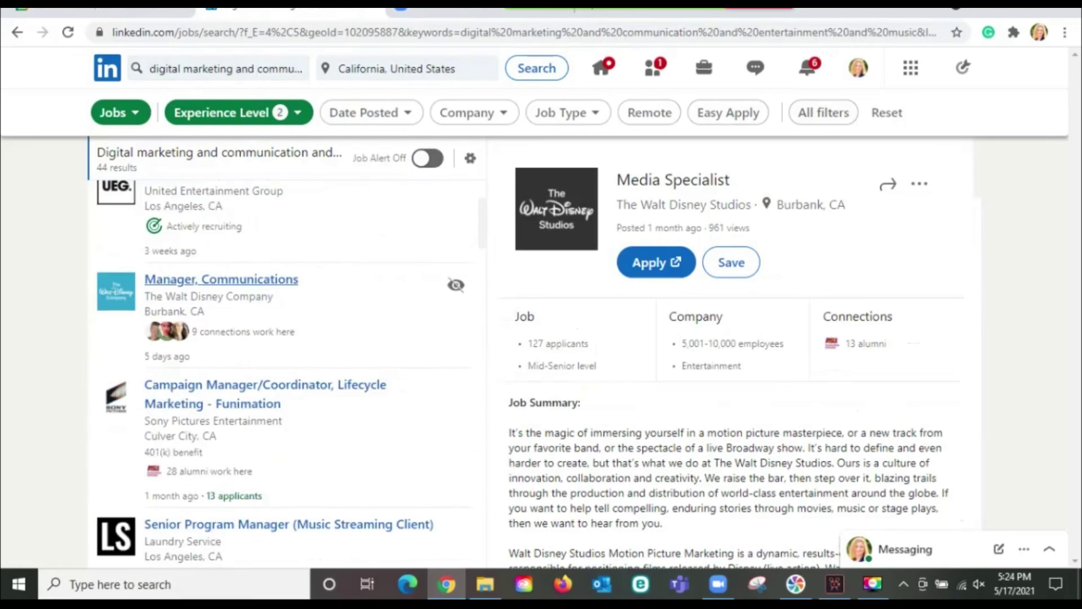
scroll(338, 389, "up", 8)
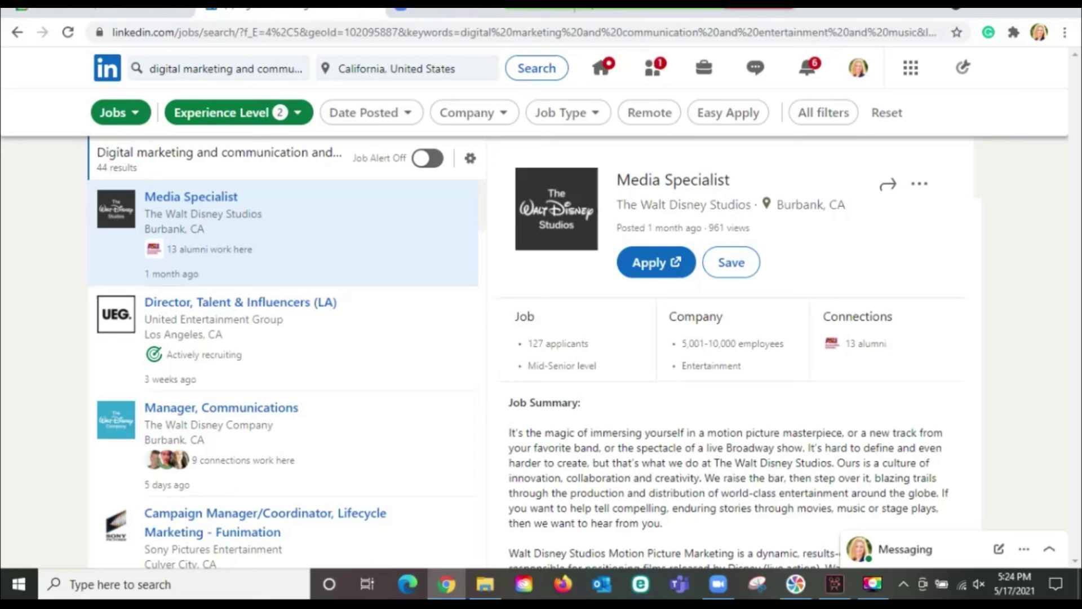
Step: Go to your own profile page via the Me menu's View Profile
left_click(858, 68)
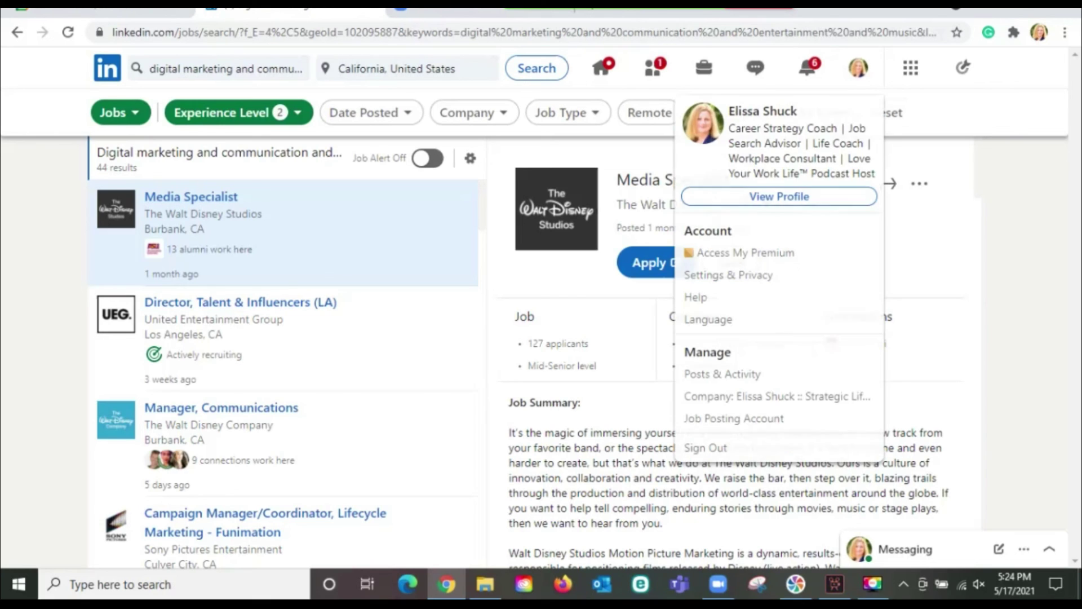
left_click(751, 126)
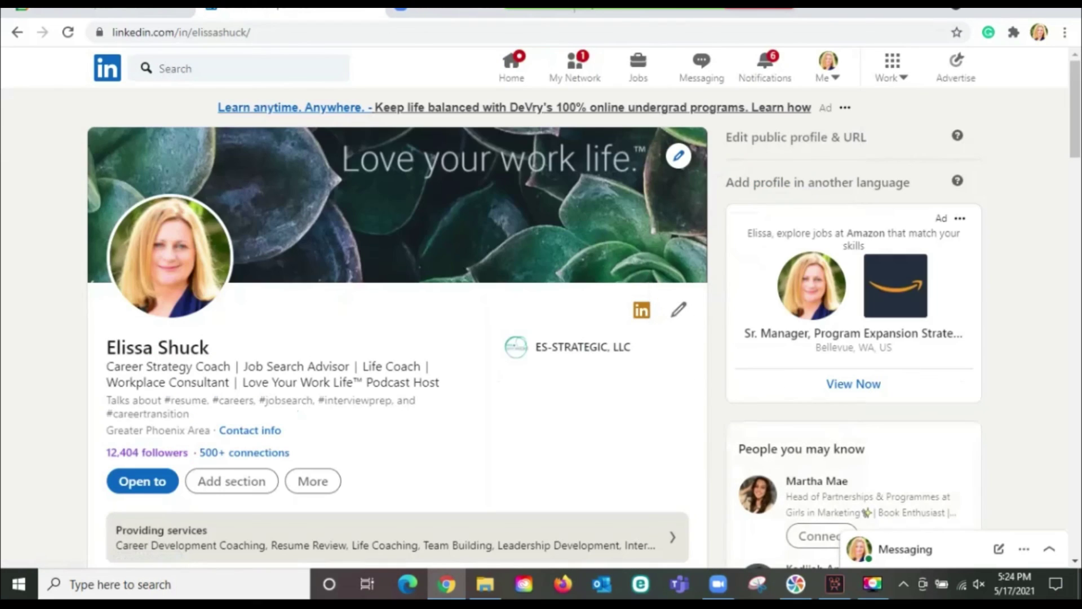